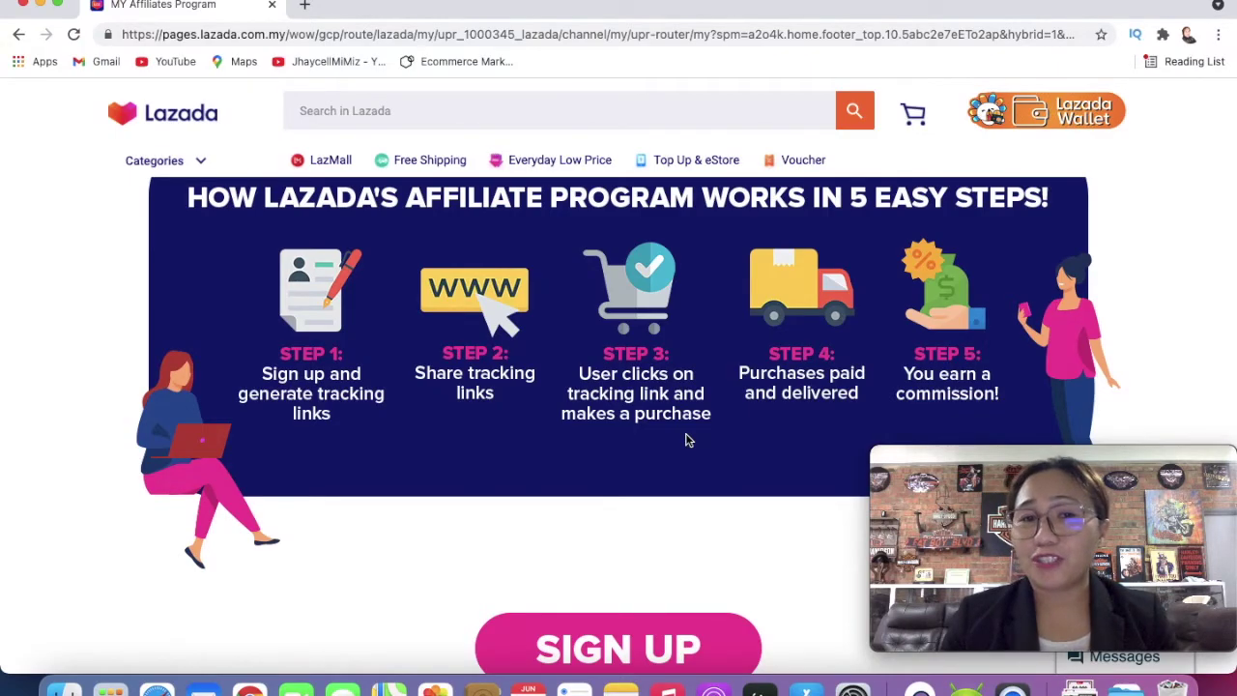
# Try SIGN UP on the affiliate page, then return via the footer's Affiliate Program link
pyautogui.scroll(-5, 686, 440)
pyautogui.scroll(15, 687, 436)
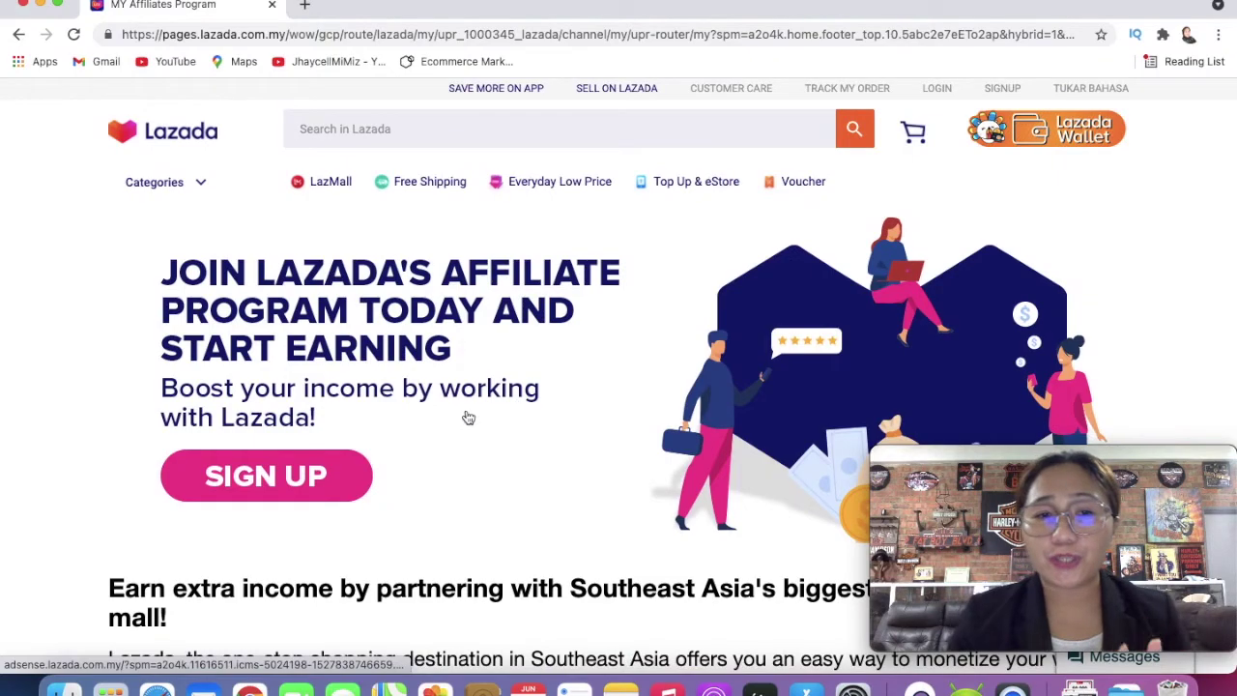
pyautogui.click(316, 491)
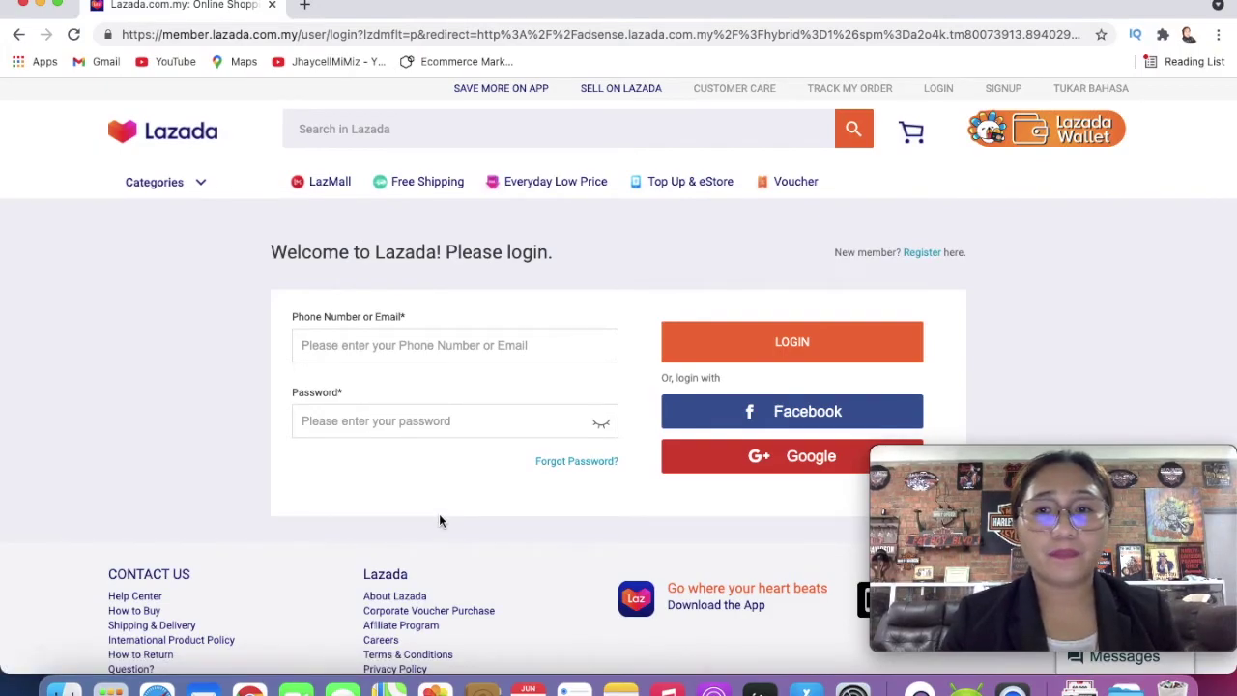
pyautogui.scroll(-5, 440, 521)
pyautogui.scroll(2, 439, 514)
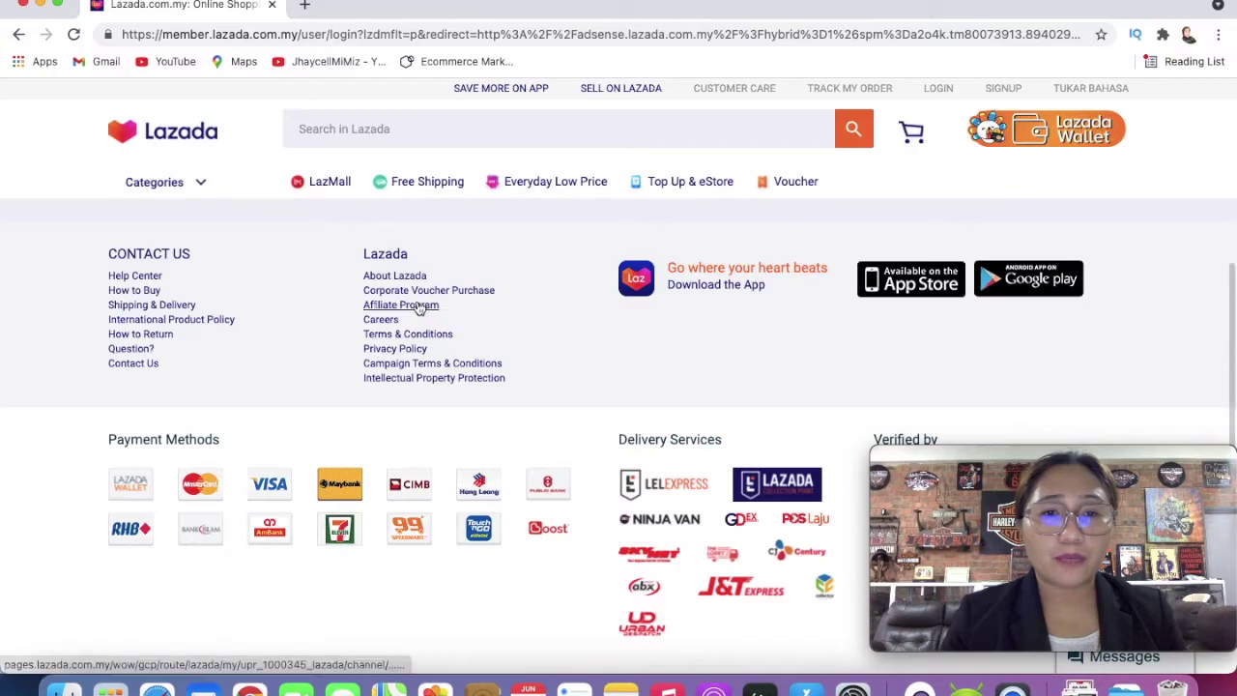
pyautogui.click(418, 308)
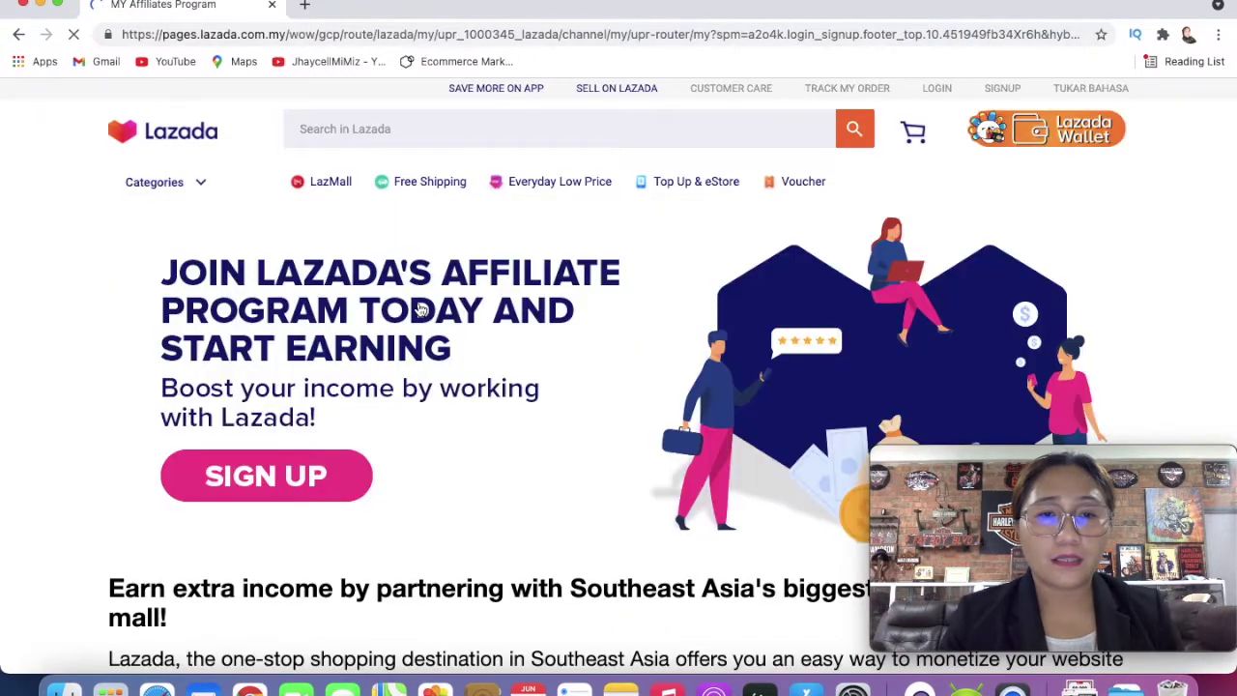
# Start the affiliate sign-up again and go back to the Affiliate Program page, bringing up the form
pyautogui.scroll(-3, 418, 392)
pyautogui.scroll(-15, 419, 391)
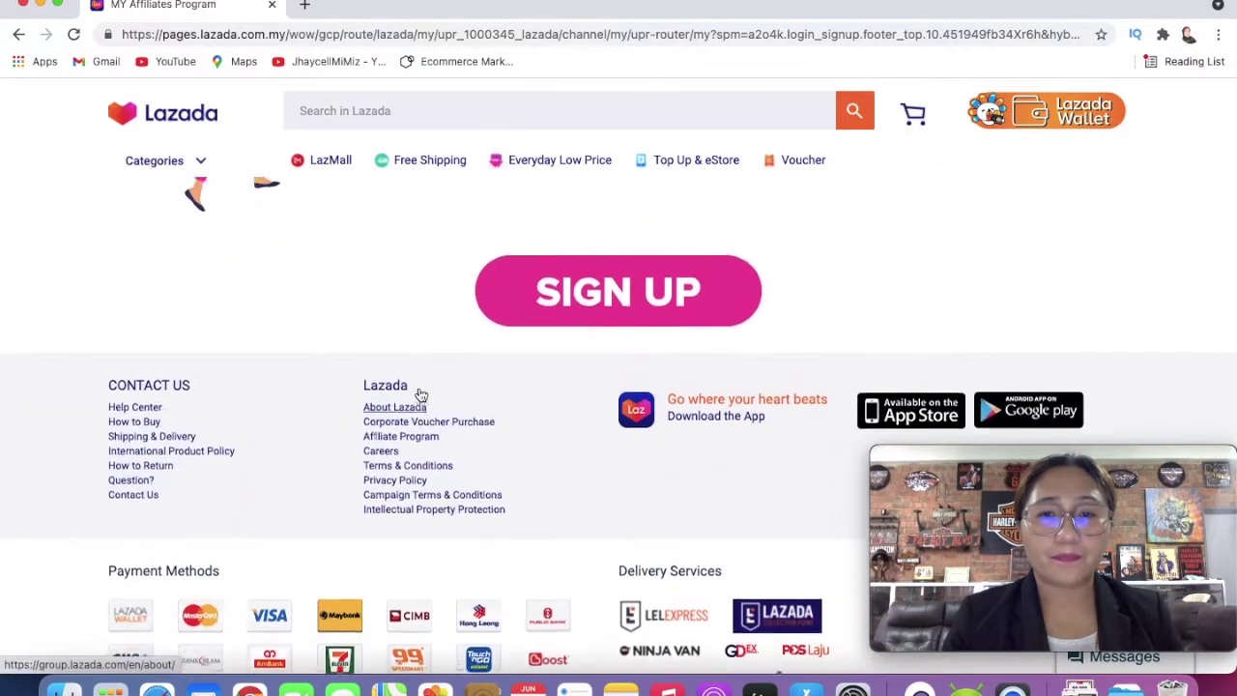
pyautogui.scroll(20, 420, 395)
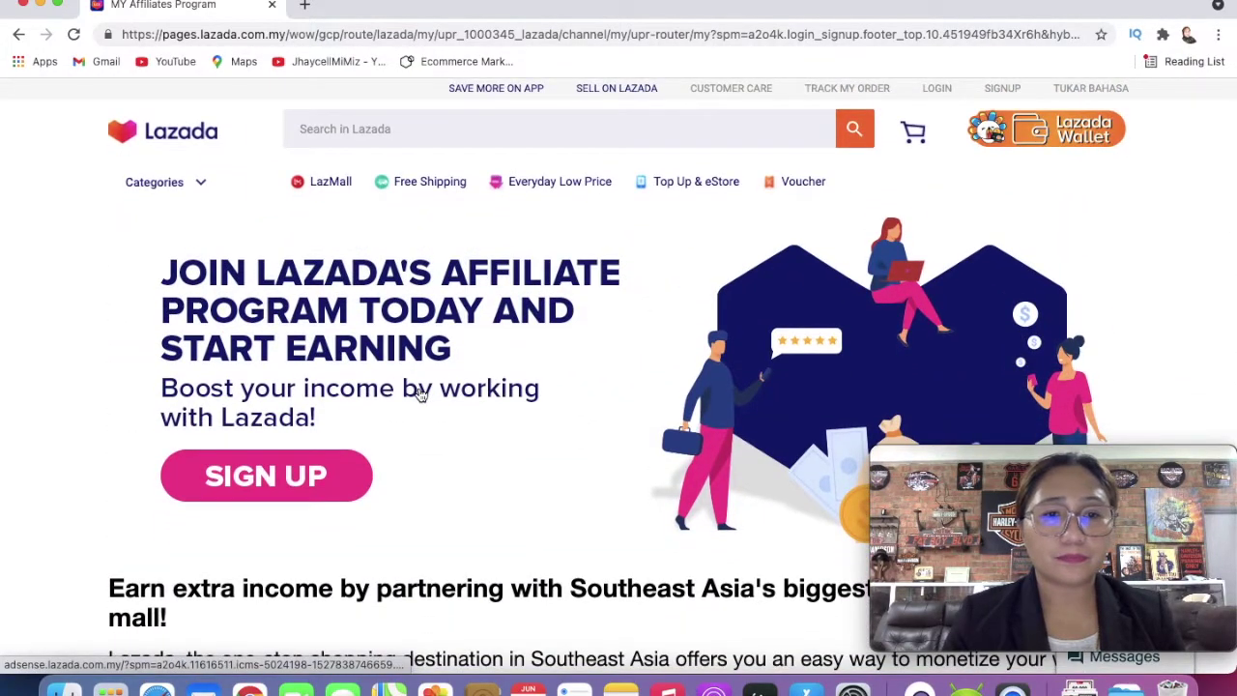
pyautogui.click(288, 485)
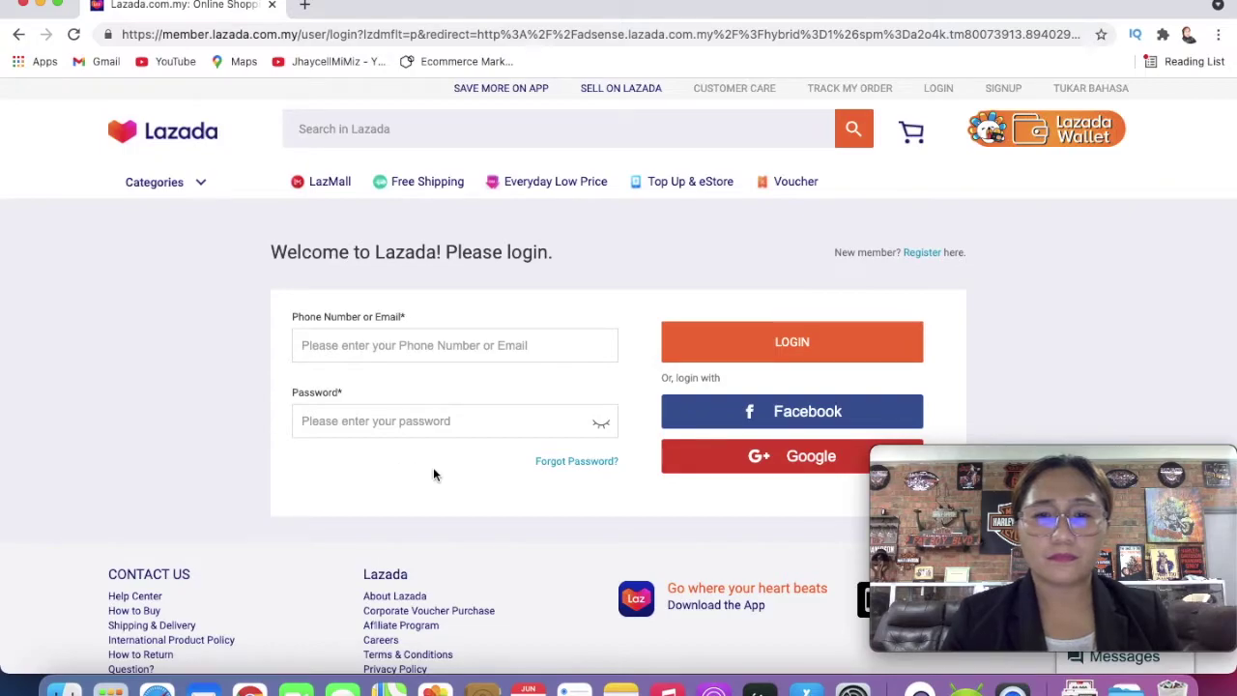
pyautogui.scroll(-1, 433, 473)
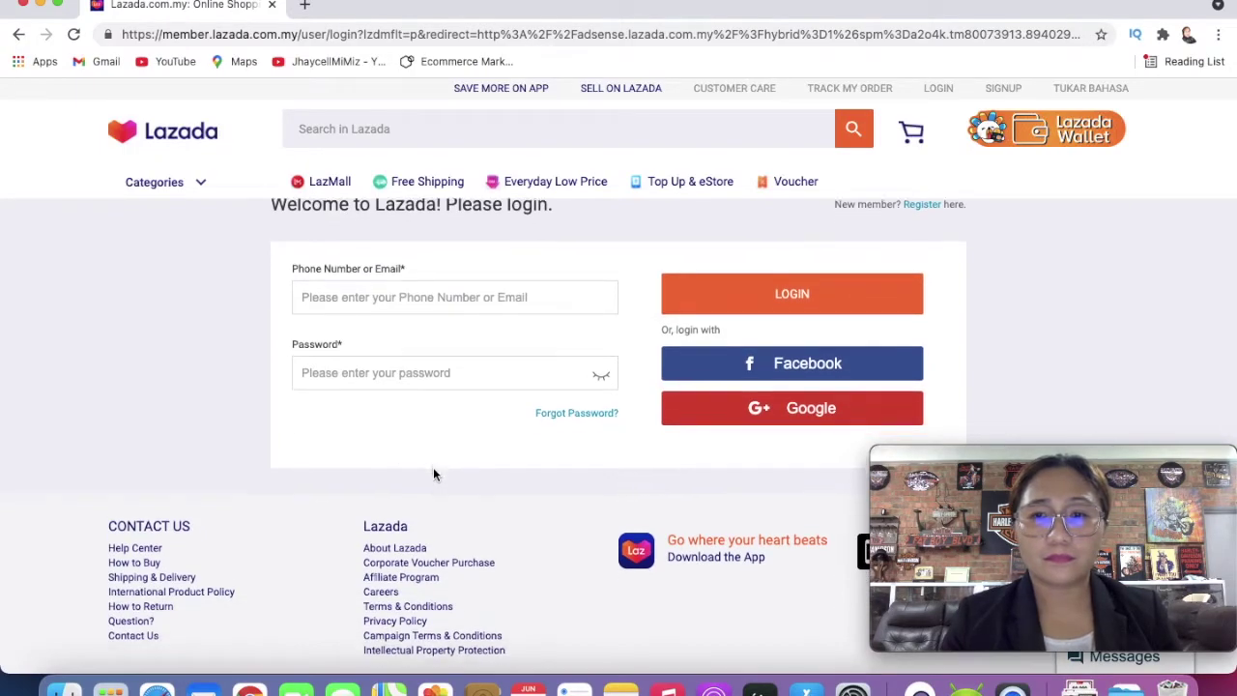
pyautogui.scroll(-5, 433, 474)
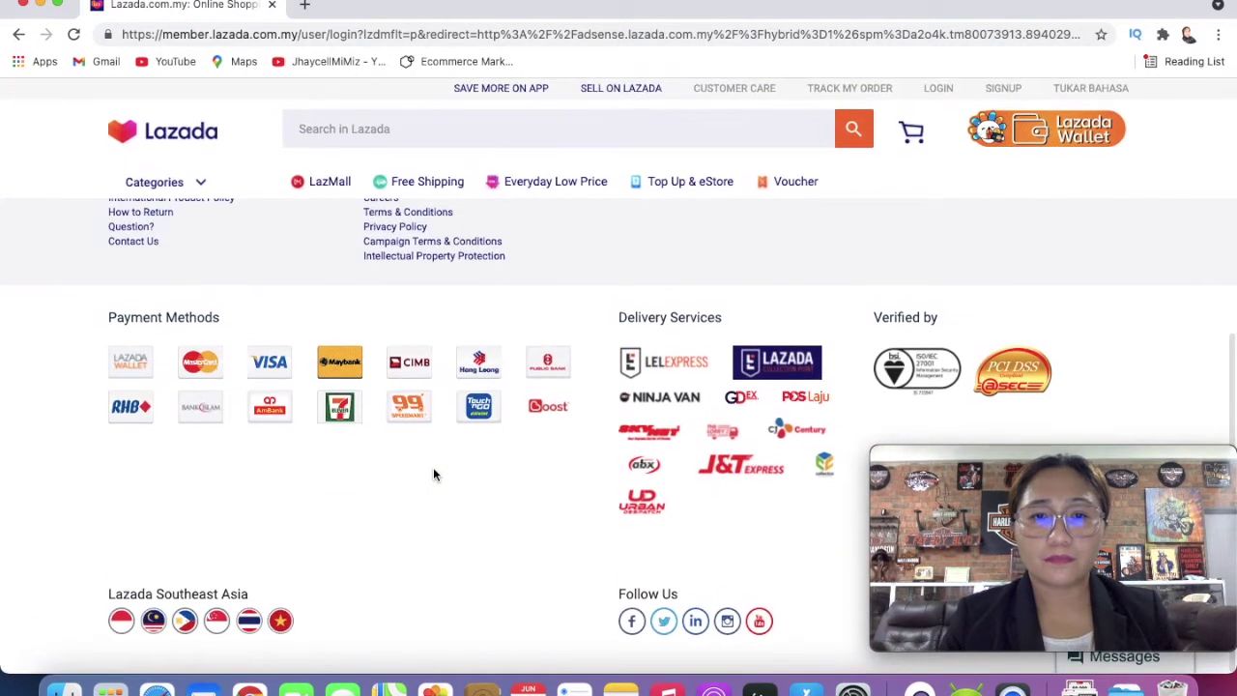
pyautogui.scroll(3, 431, 338)
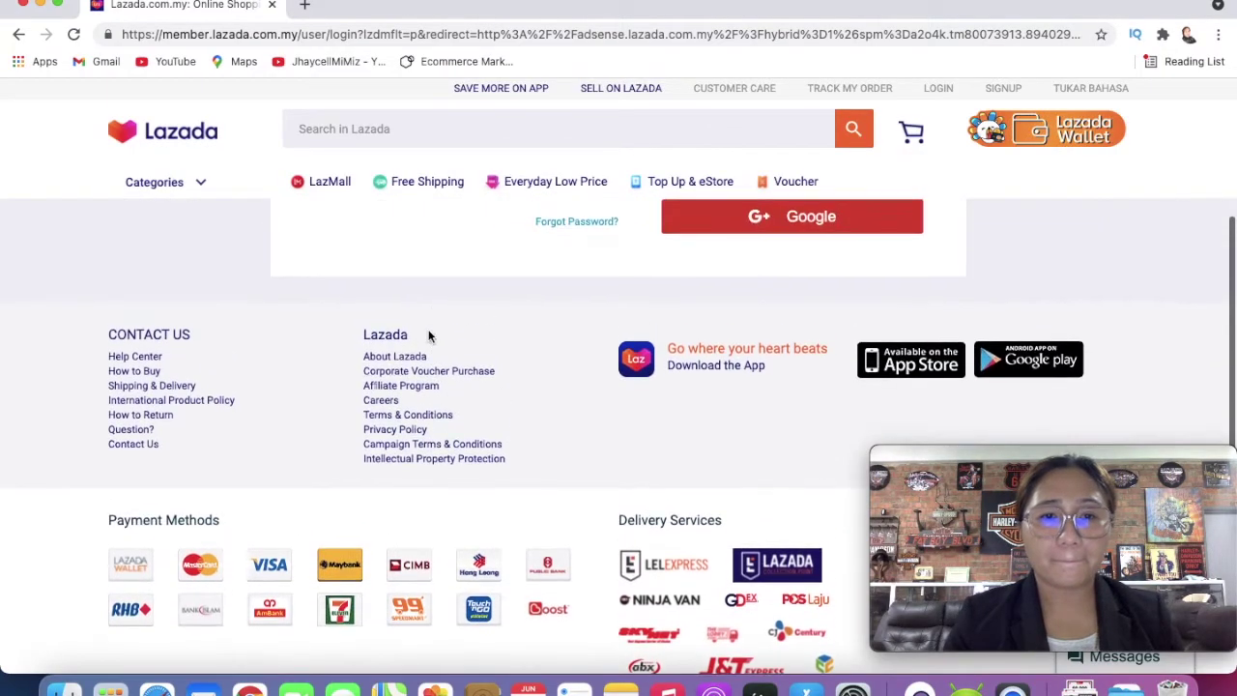
pyautogui.click(419, 387)
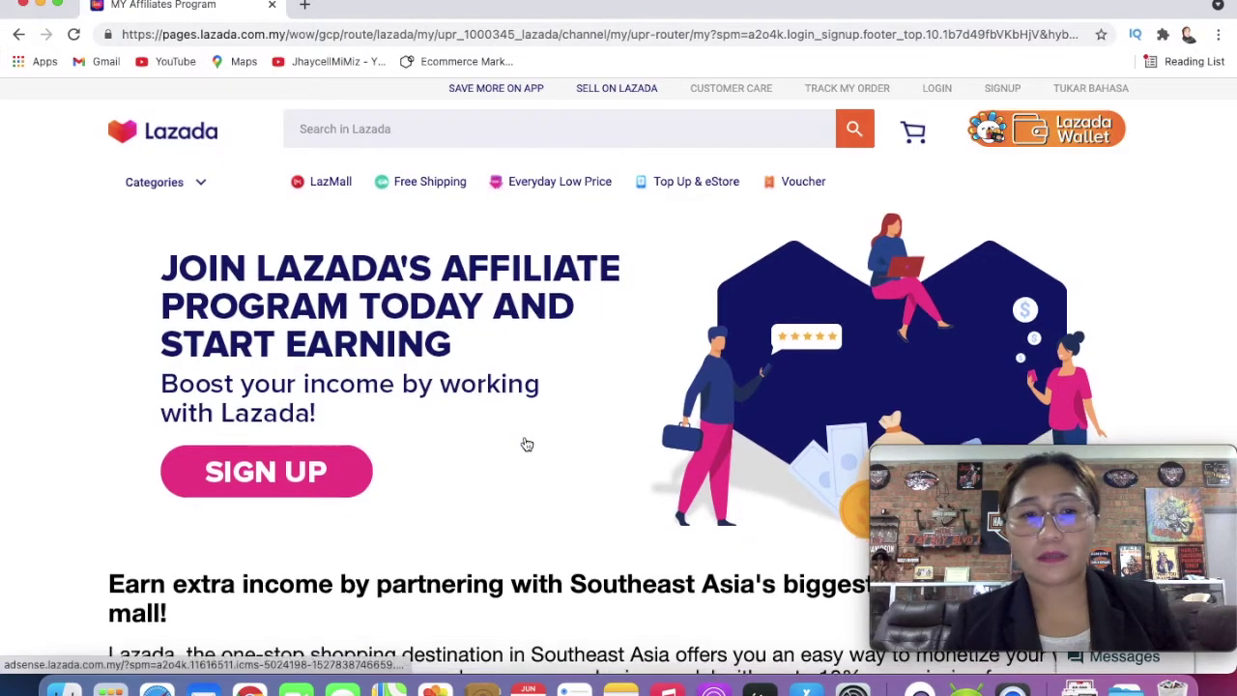
pyautogui.scroll(-10, 524, 442)
pyautogui.scroll(-2, 524, 435)
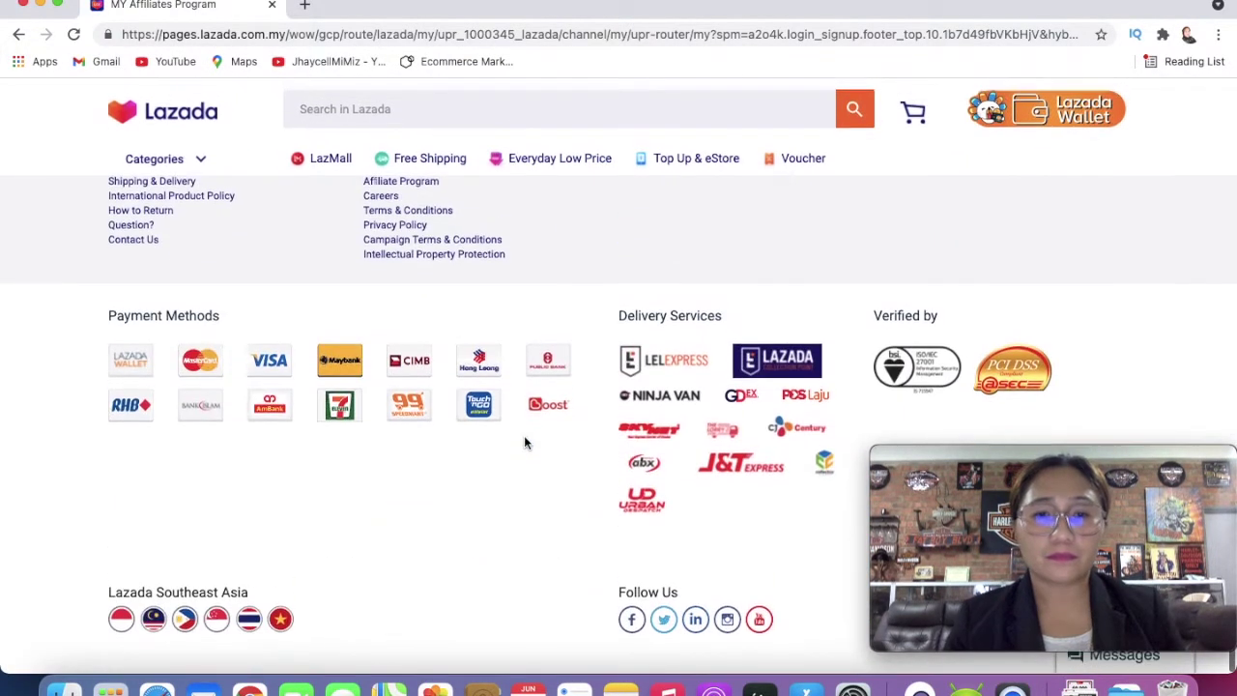
pyautogui.scroll(10, 524, 435)
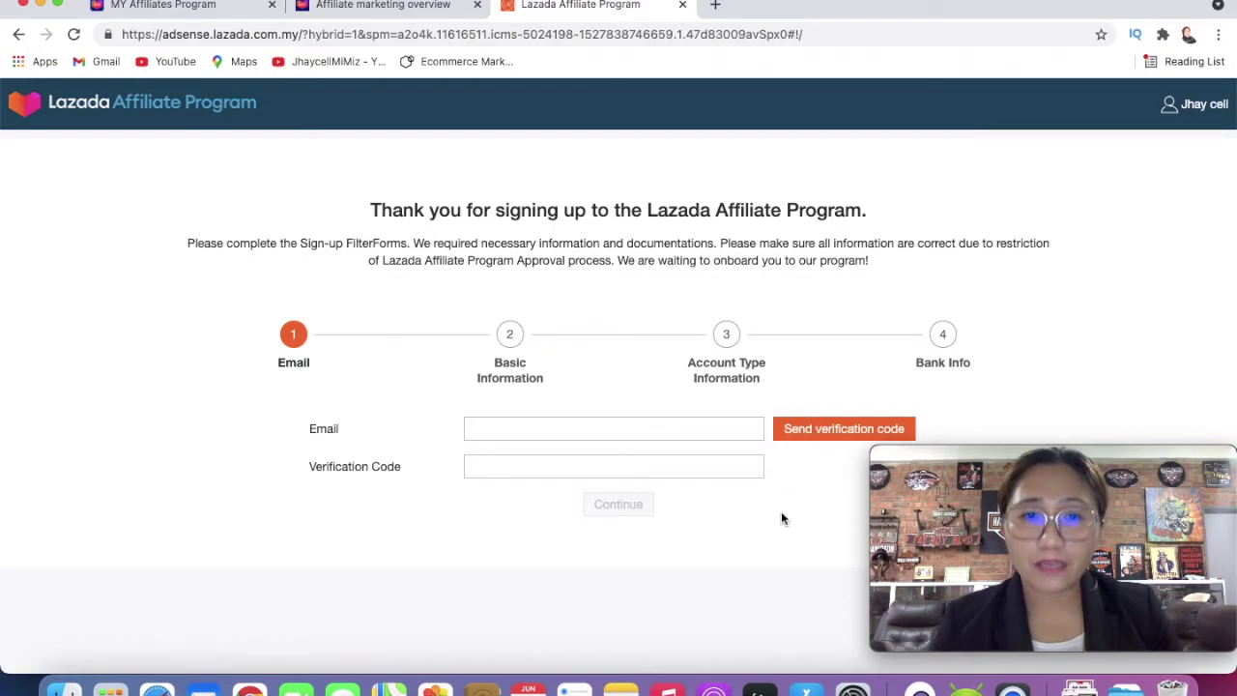
# Enter an email address and request a verification code for it
pyautogui.click(683, 428)
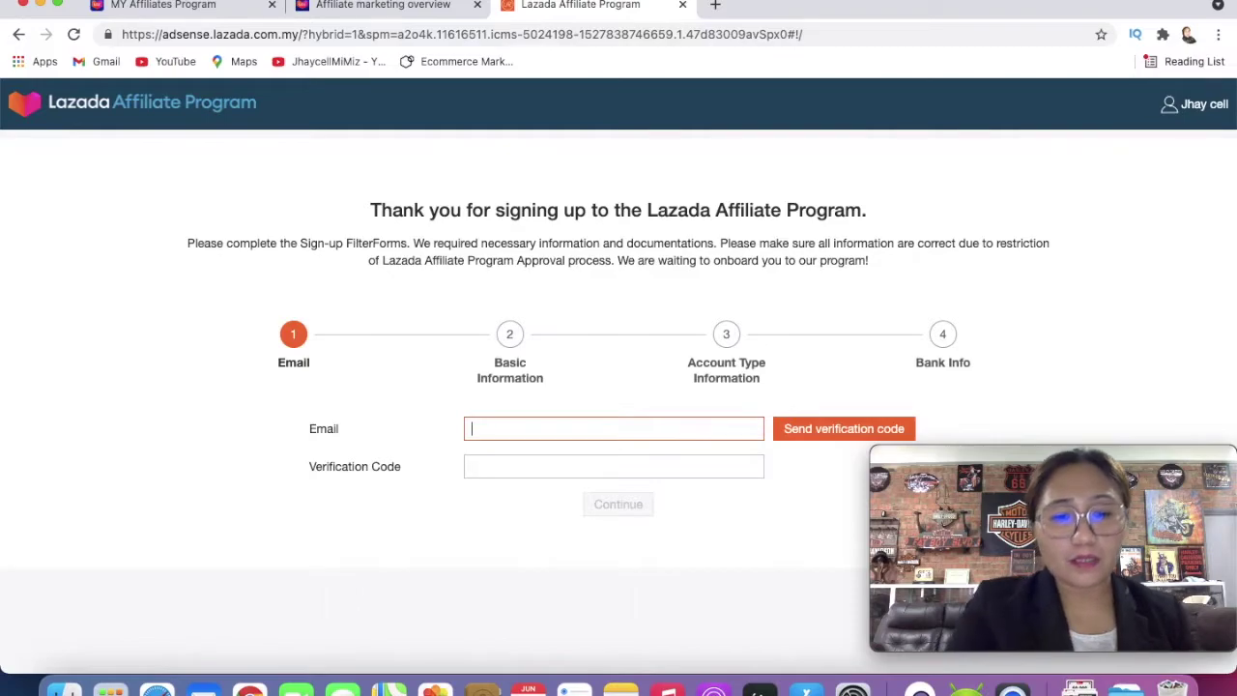
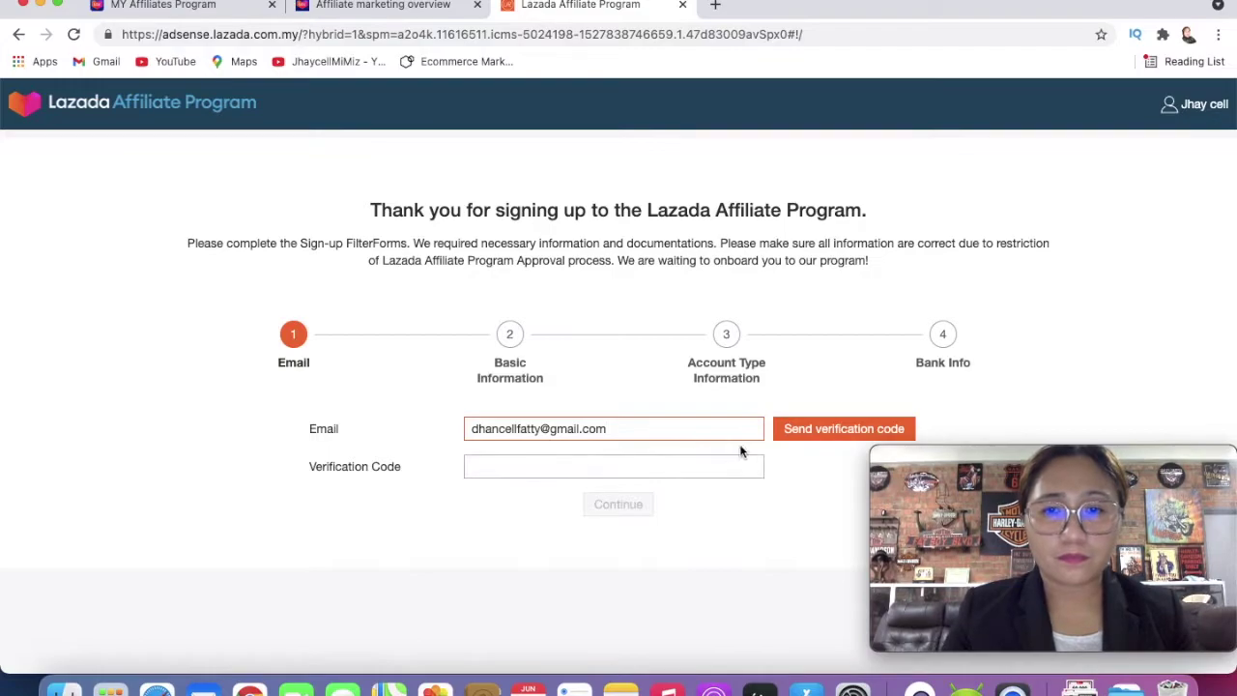
pyautogui.click(824, 426)
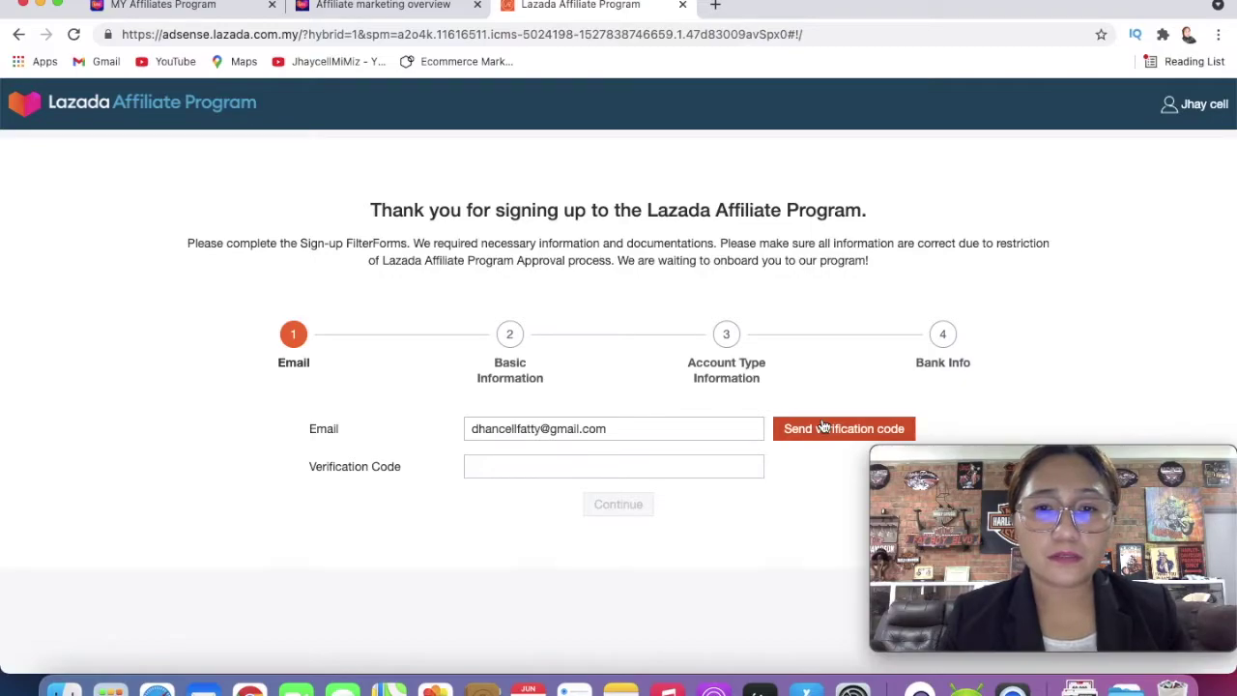
# Check the account's registered email and correct the Email field to that address
pyautogui.click(696, 433)
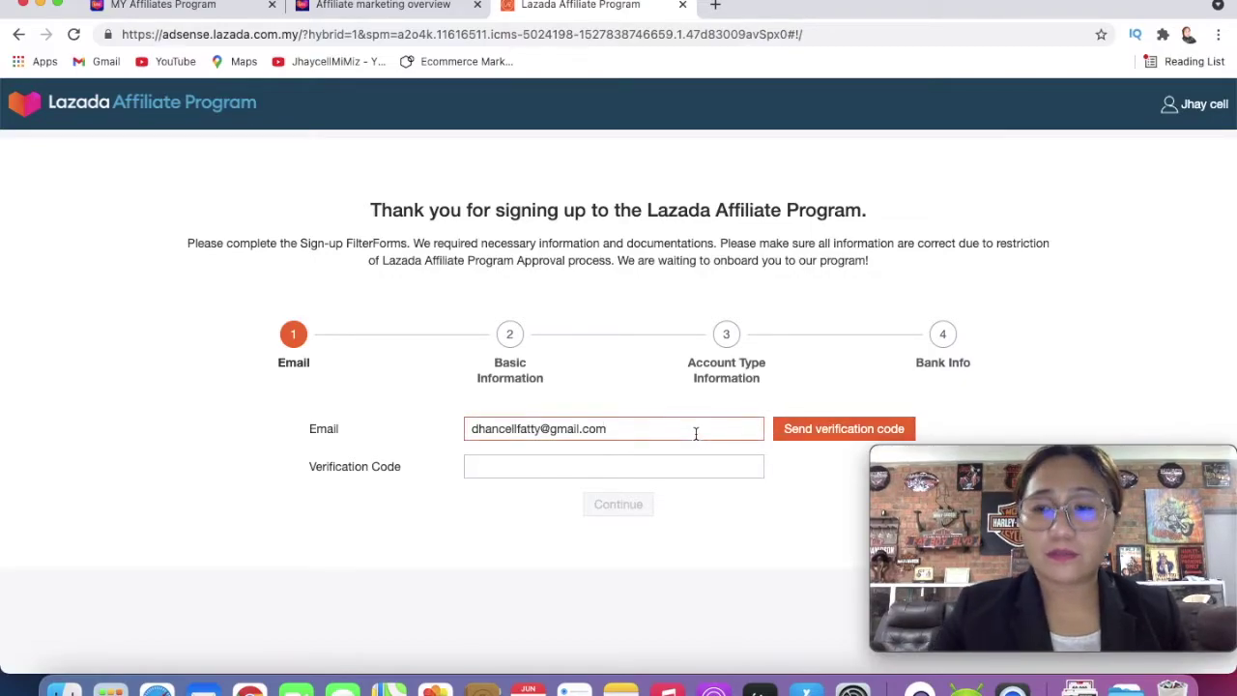
pyautogui.click(1203, 104)
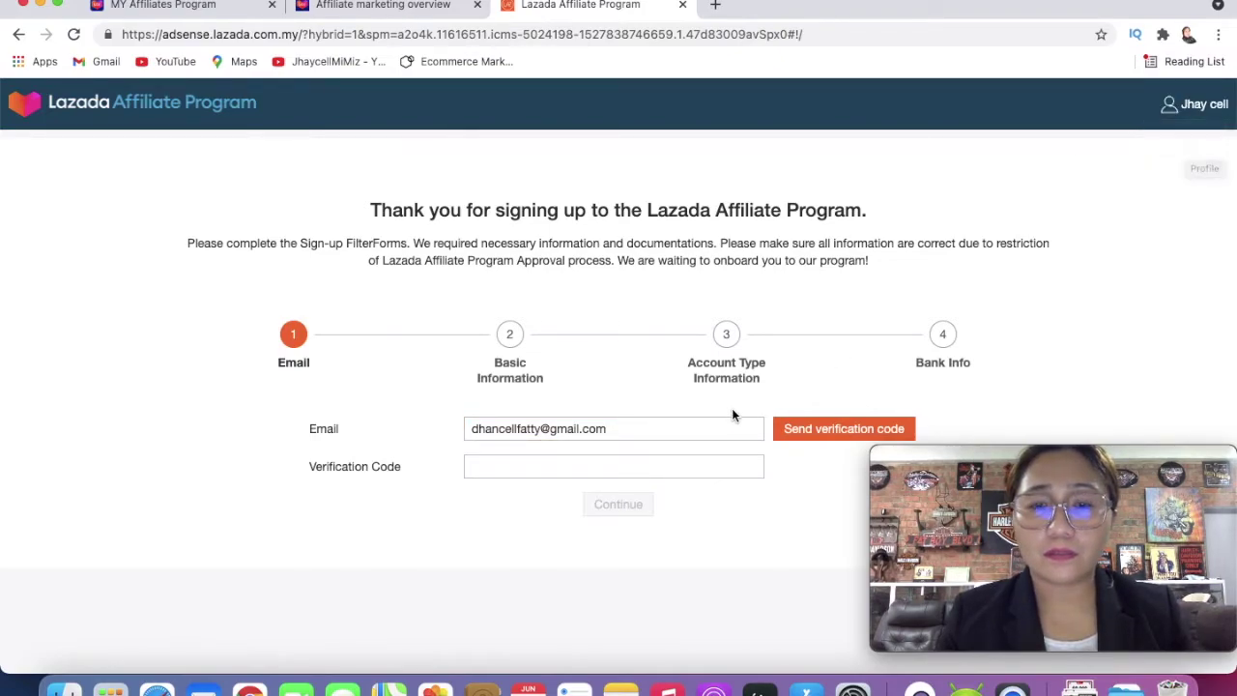
pyautogui.click(685, 427)
pyautogui.press('BackSpace')
pyautogui.press('BackSpace')
pyautogui.press('BackSpace')
pyautogui.press('BackSpace')
pyautogui.press('BackSpace')
pyautogui.press('BackSpace')
pyautogui.press('BackSpace')
pyautogui.press('BackSpace')
pyautogui.press('BackSpace')
pyautogui.press('BackSpace')
pyautogui.press('BackSpace')
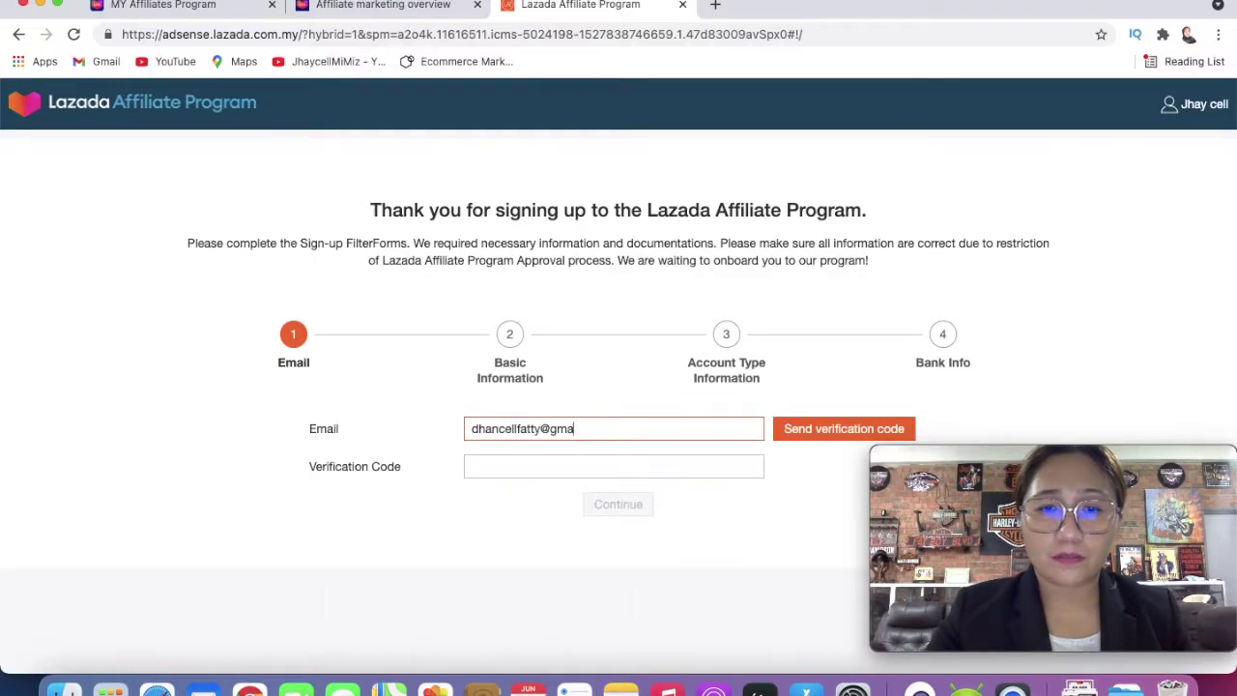
pyautogui.press('BackSpace')
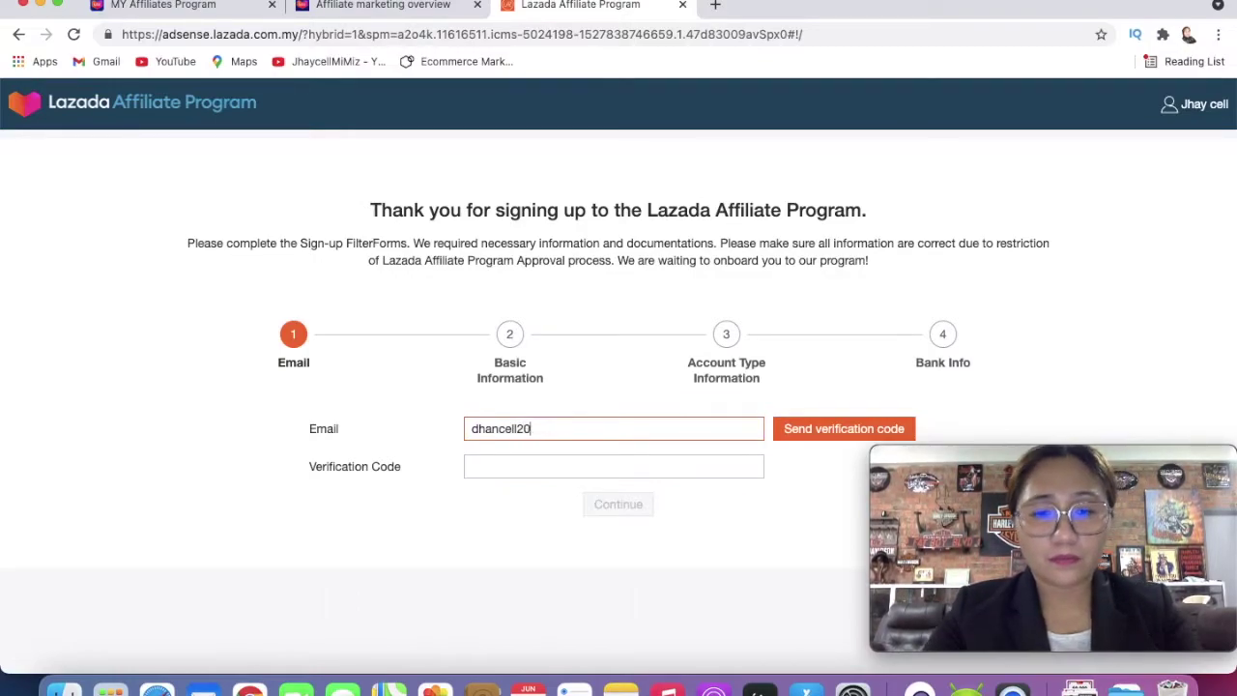
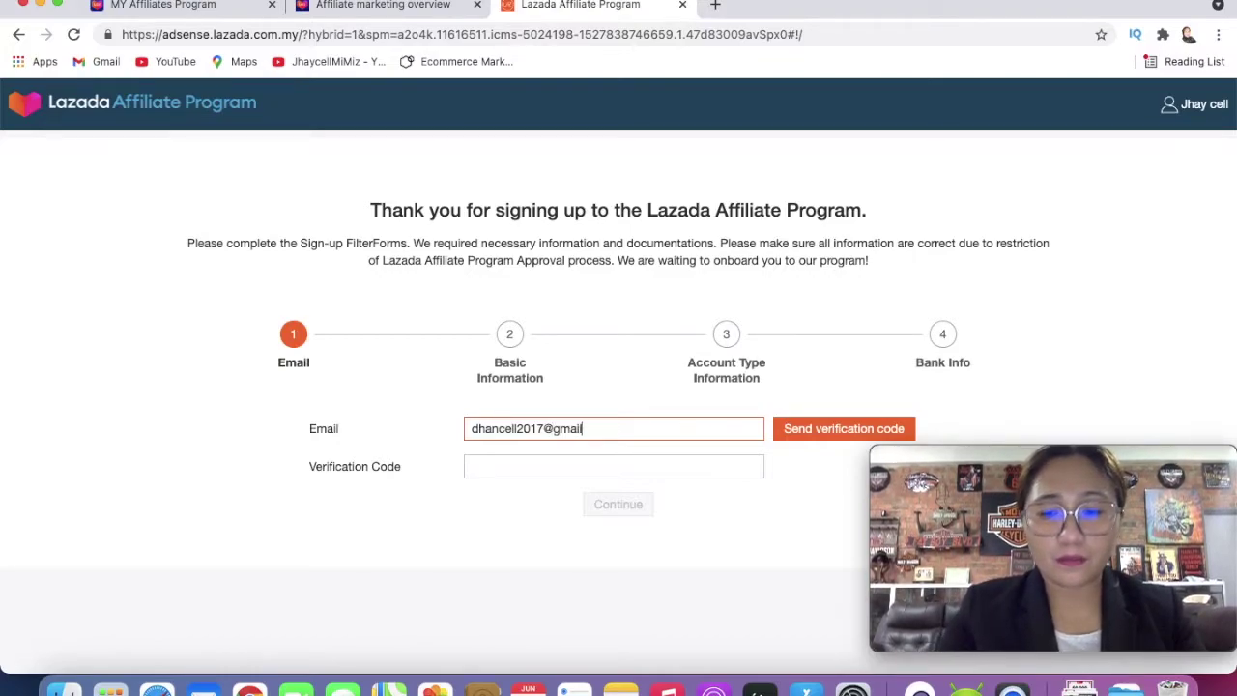
# Request a code for the corrected email, enter the e-mailed code, and continue
pyautogui.click(795, 437)
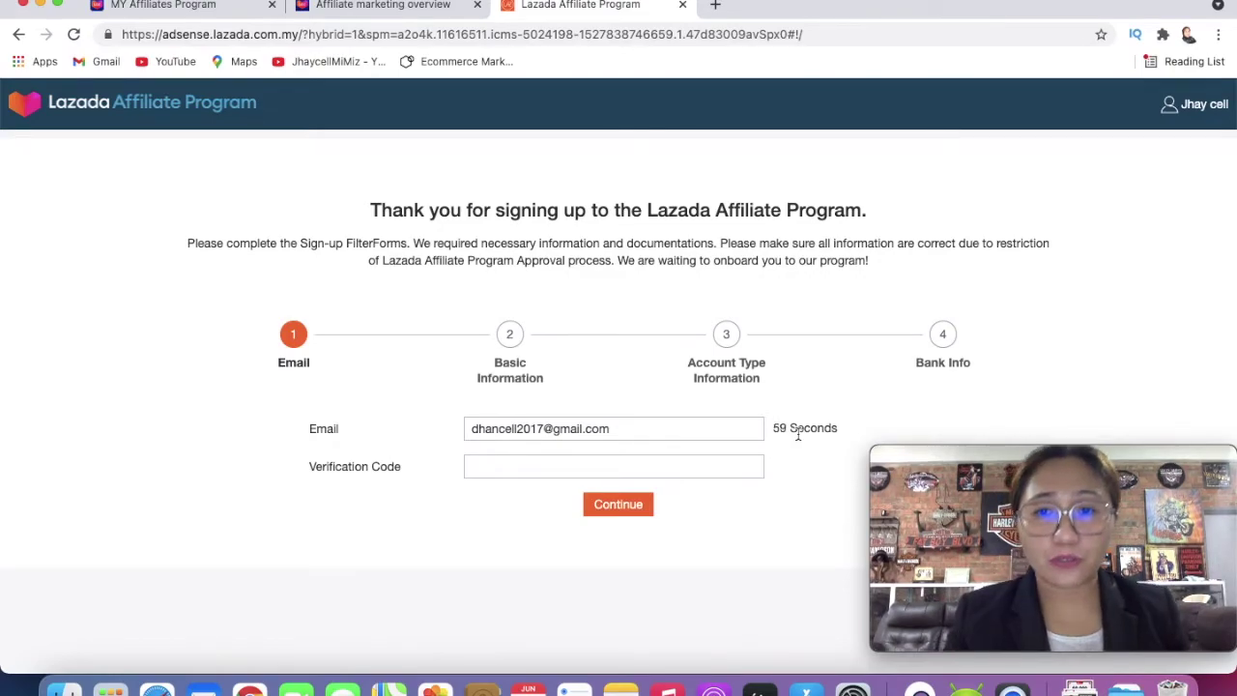
pyautogui.click(705, 473)
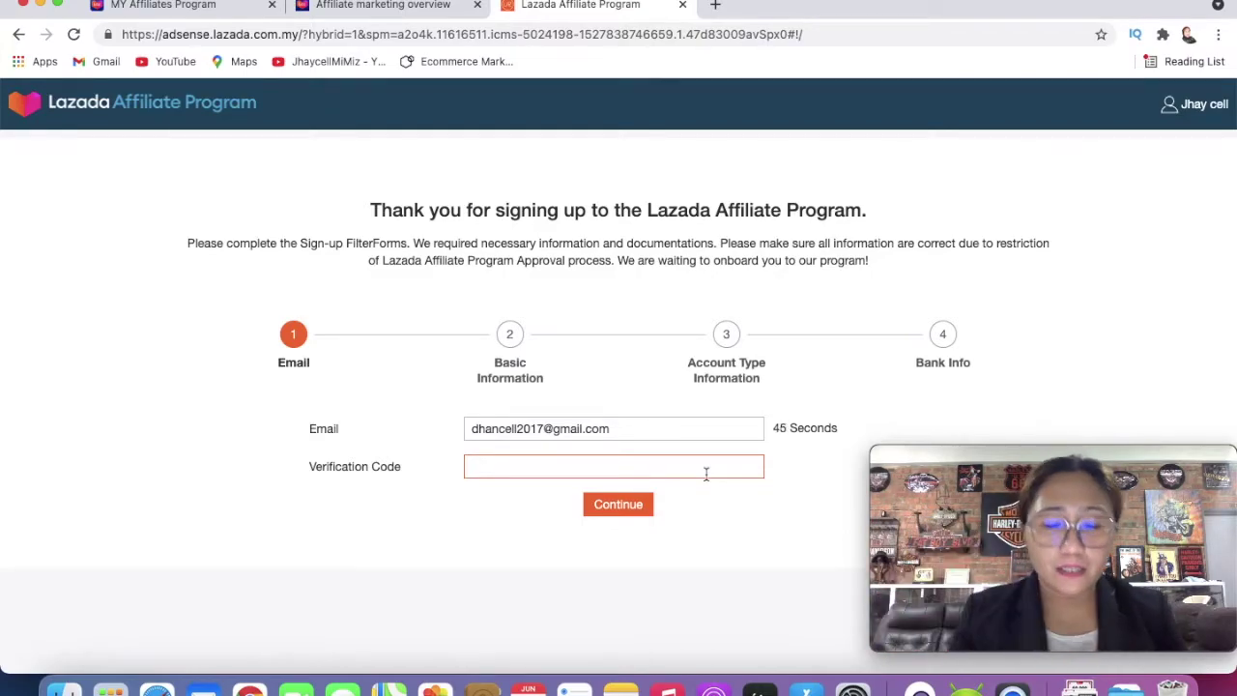
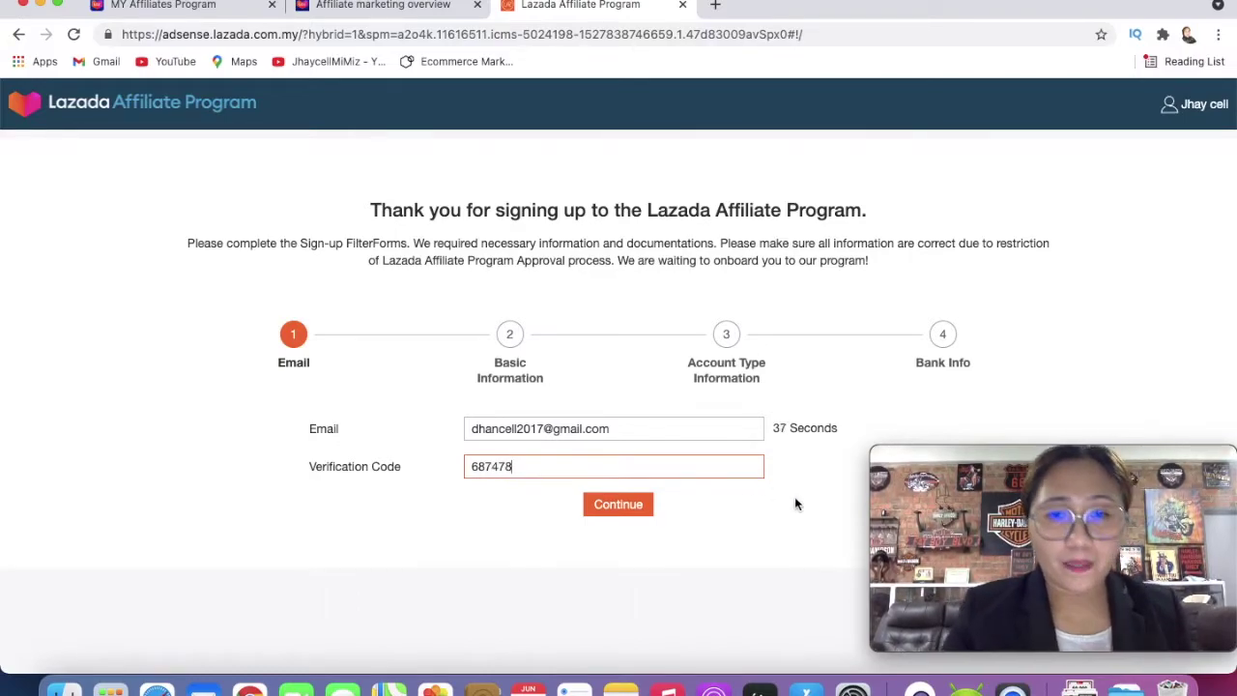
pyautogui.click(636, 507)
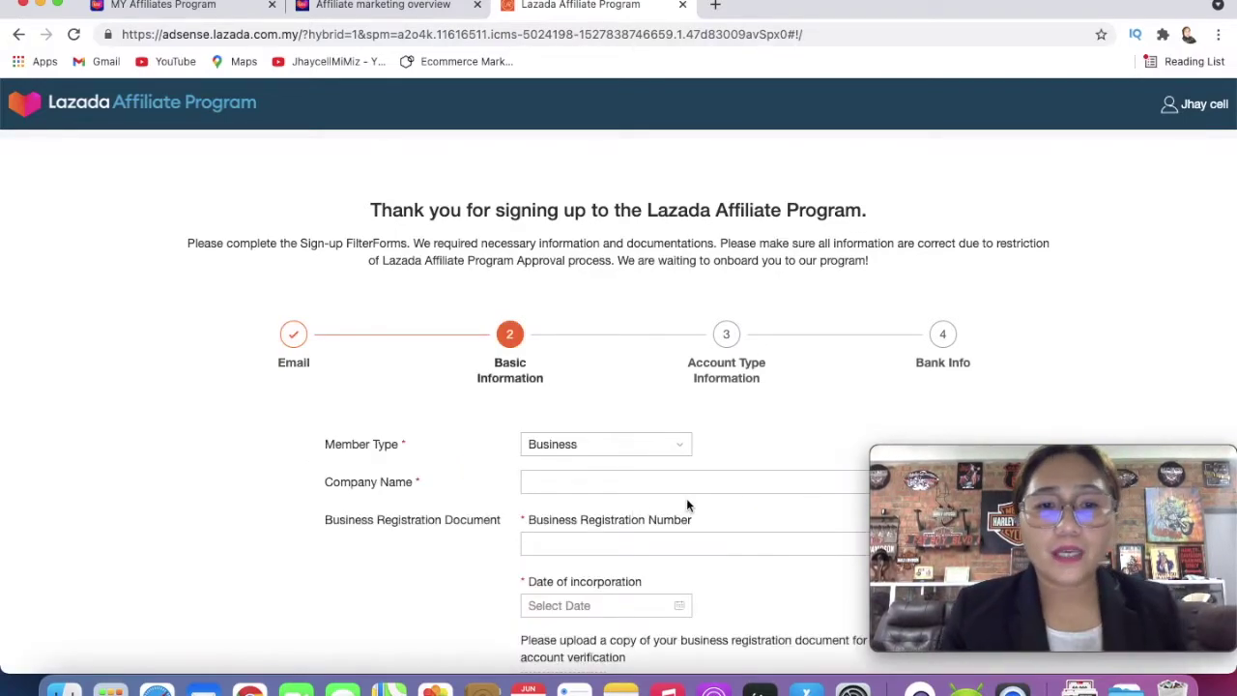
# Set the Member Type to Individual
pyautogui.scroll(-2, 685, 505)
pyautogui.scroll(1, 692, 505)
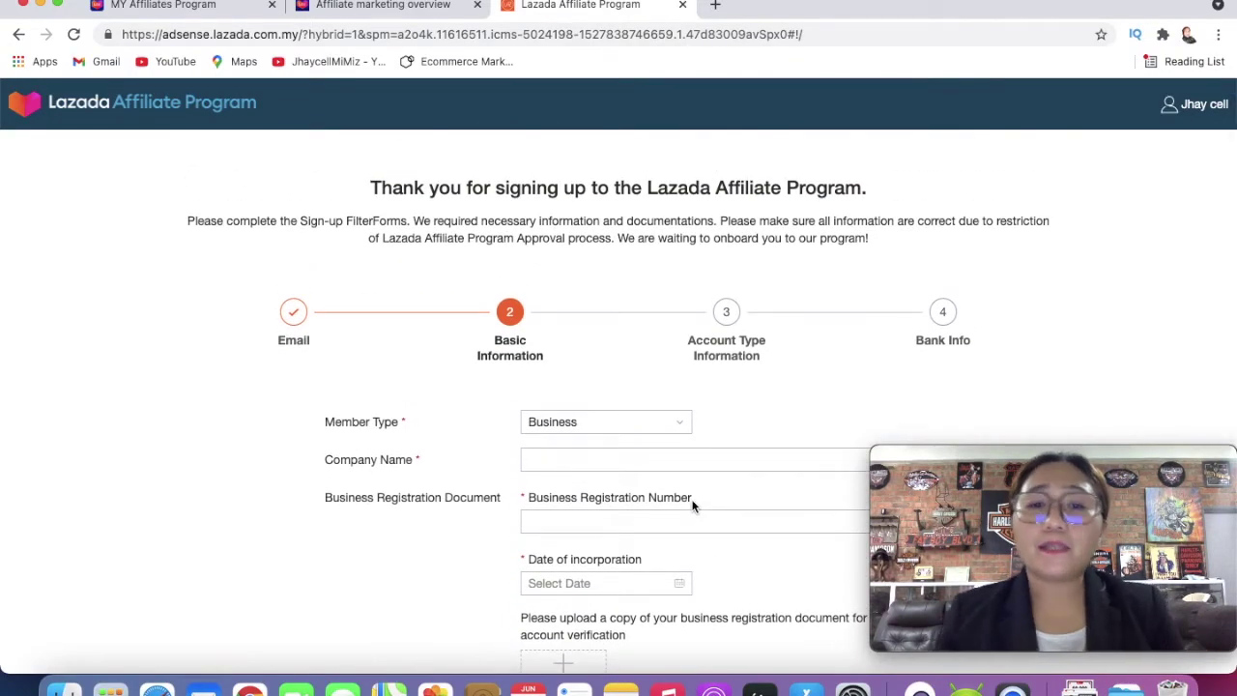
pyautogui.scroll(-2, 692, 506)
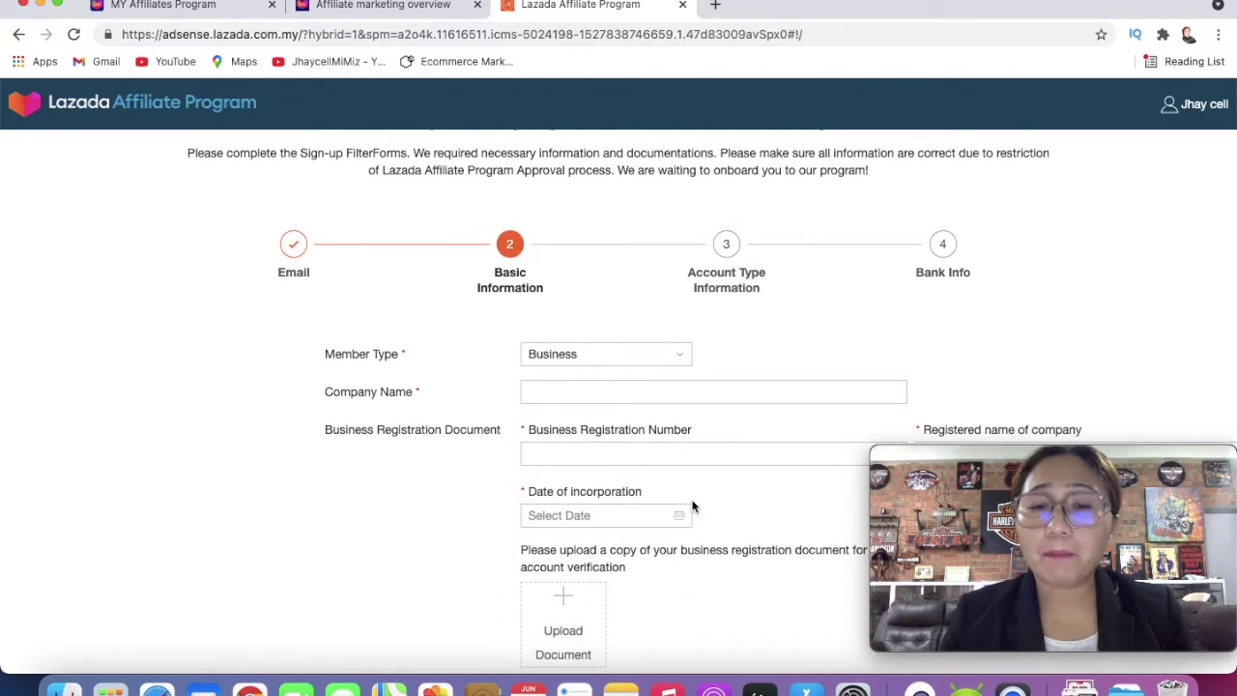
pyautogui.click(671, 359)
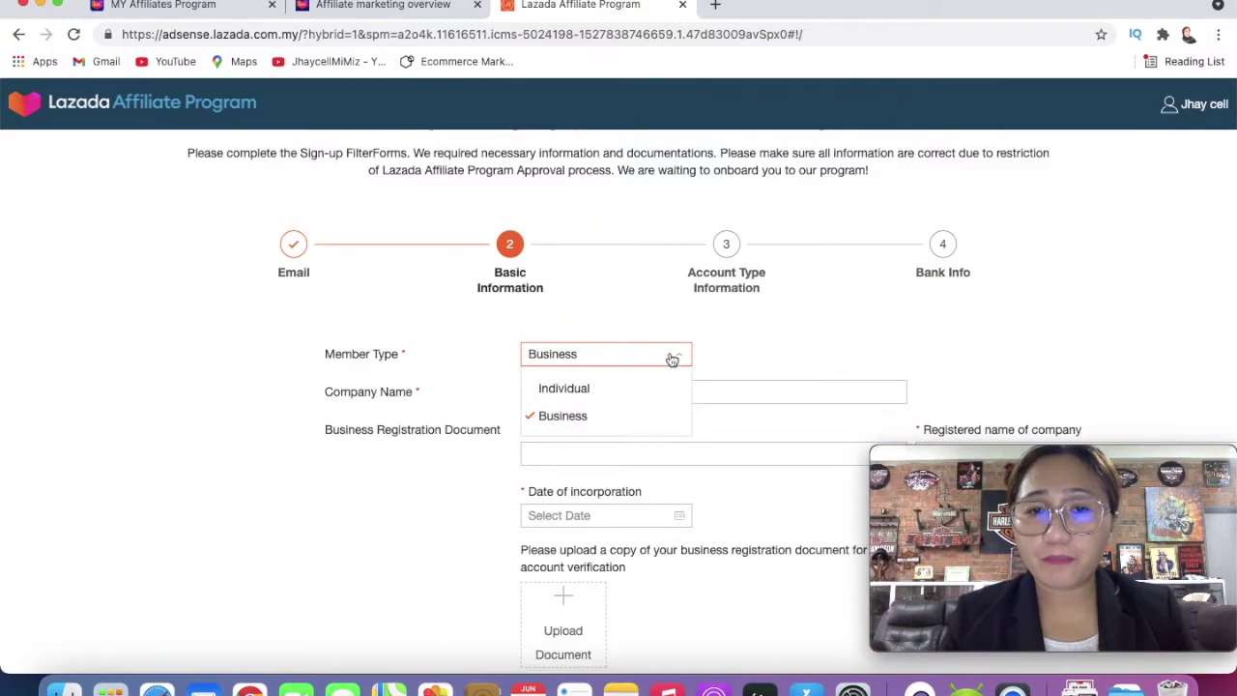
pyautogui.click(602, 392)
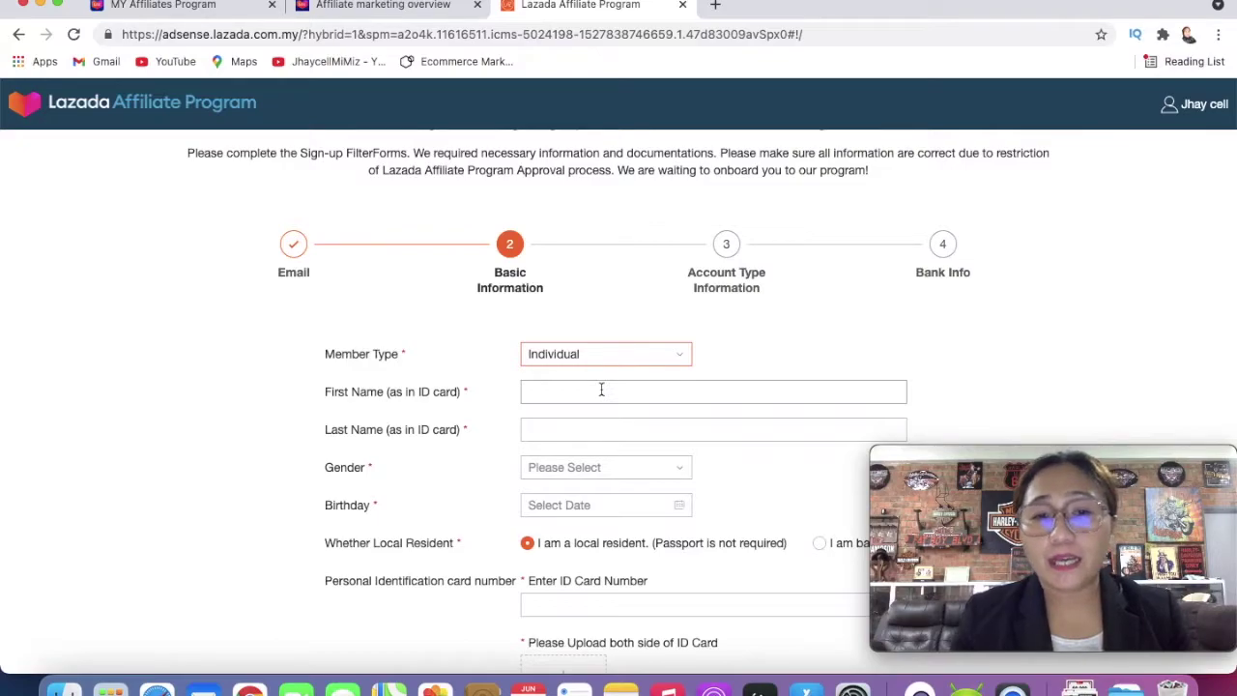
# Autofill first name, address, postcode and phone from Chrome's saved details
pyautogui.click(600, 392)
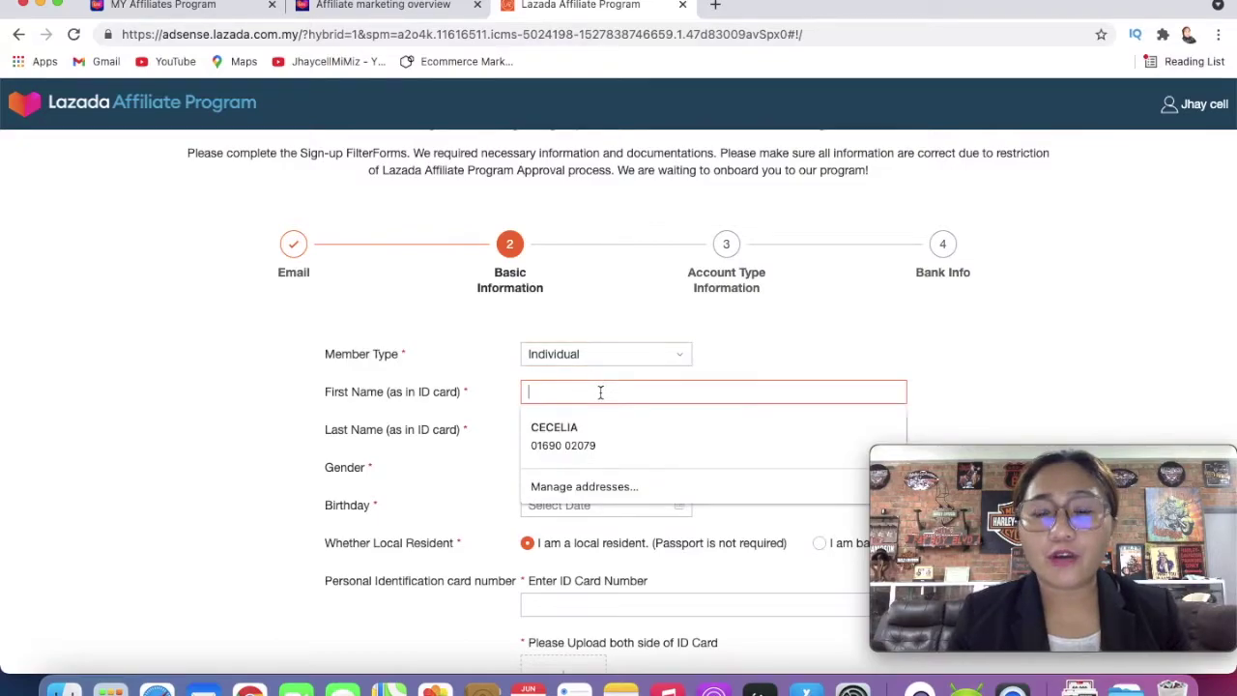
pyautogui.click(760, 338)
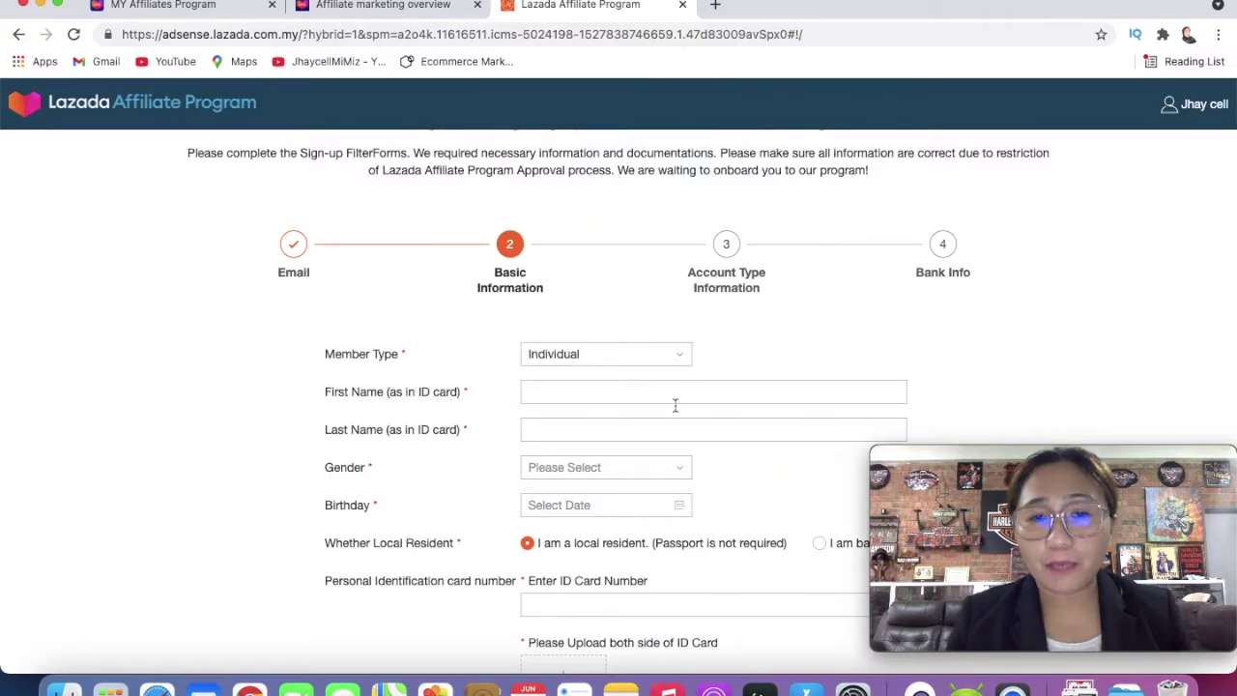
pyautogui.scroll(-1, 681, 398)
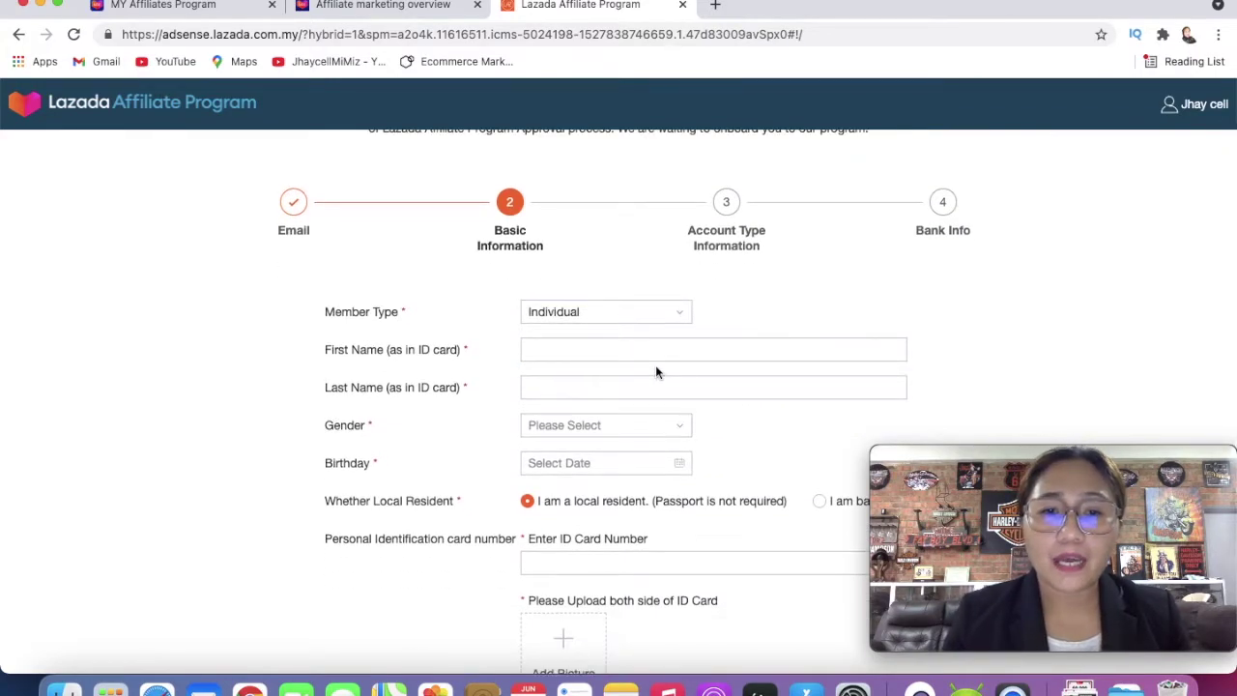
pyautogui.click(658, 351)
pyautogui.click(590, 392)
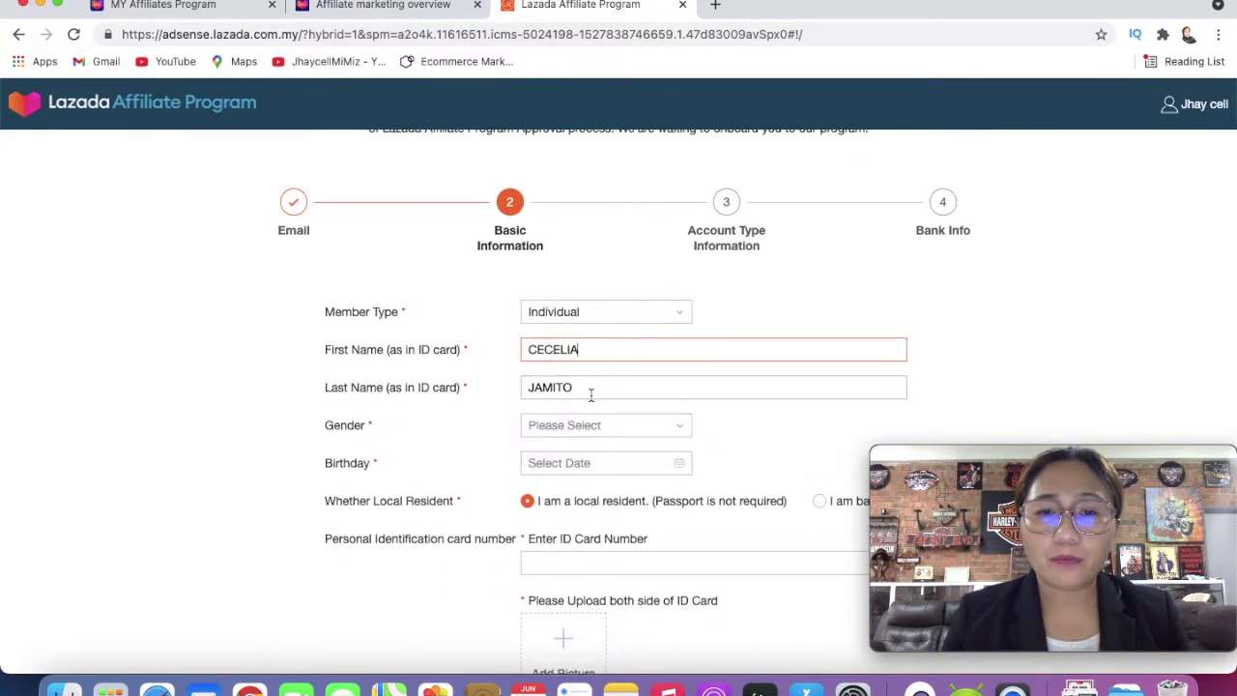
pyautogui.scroll(-5, 629, 406)
pyautogui.scroll(1, 628, 402)
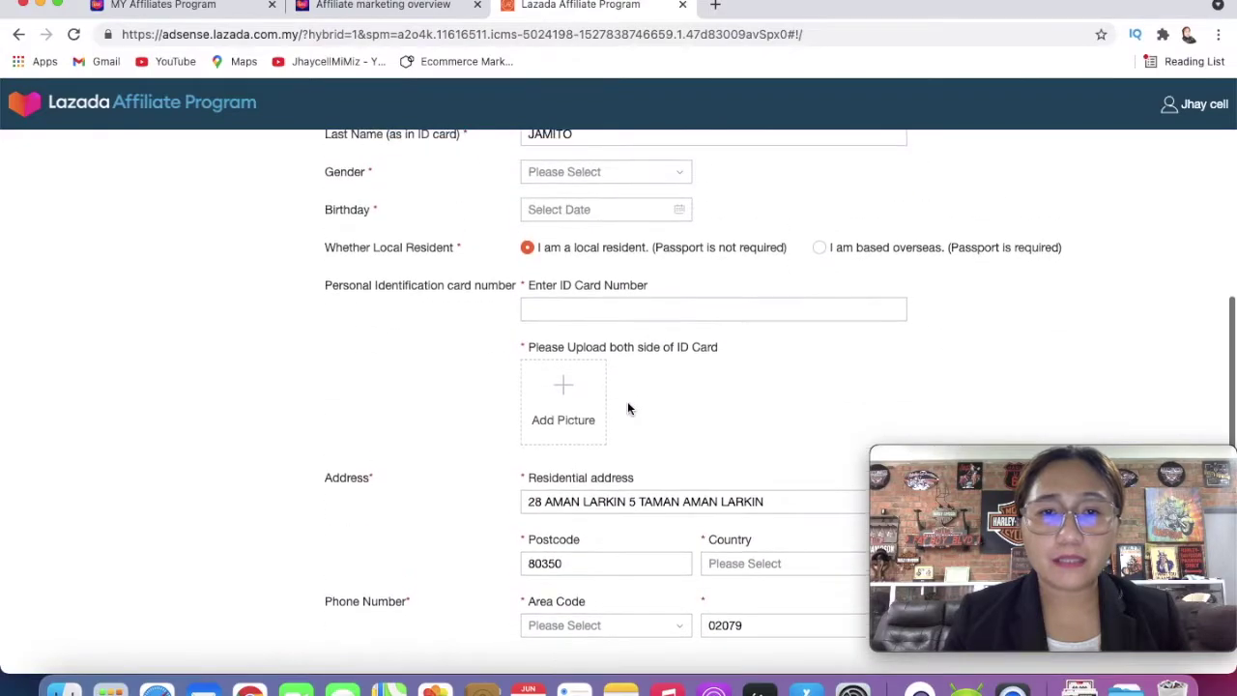
pyautogui.click(632, 177)
# Choose Female as the gender and switch the birthday calendar to year selection
pyautogui.click(600, 233)
pyautogui.click(603, 211)
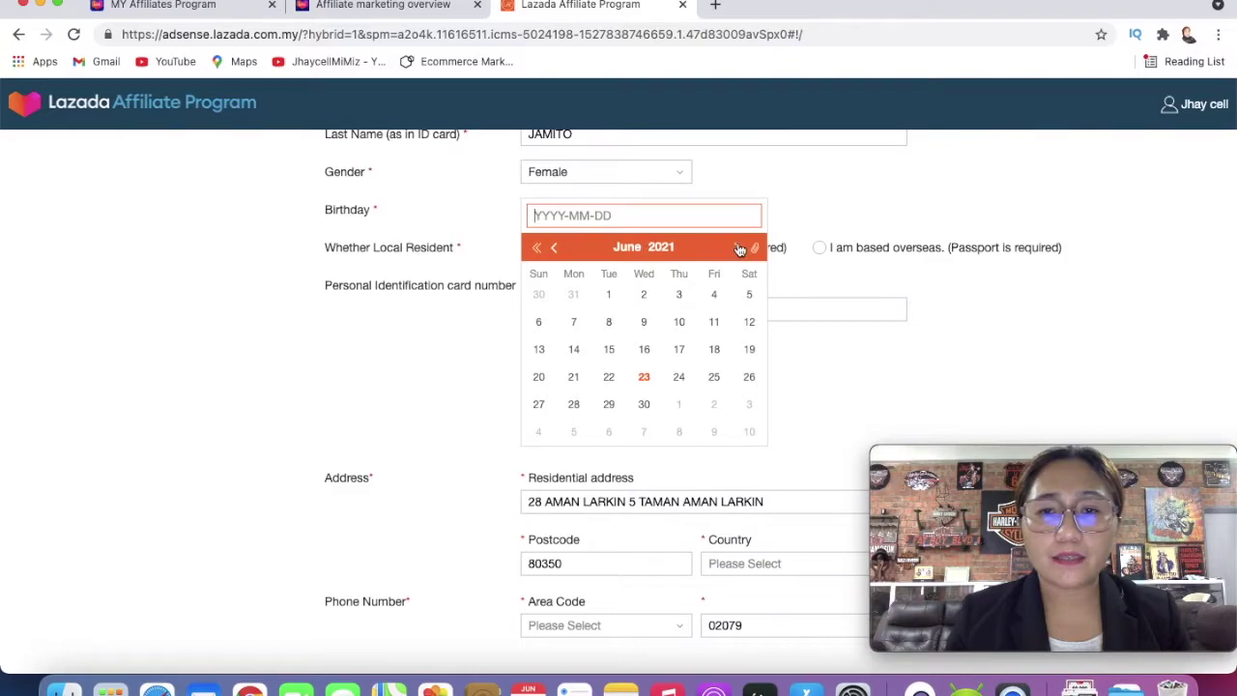
pyautogui.click(739, 248)
pyautogui.click(661, 247)
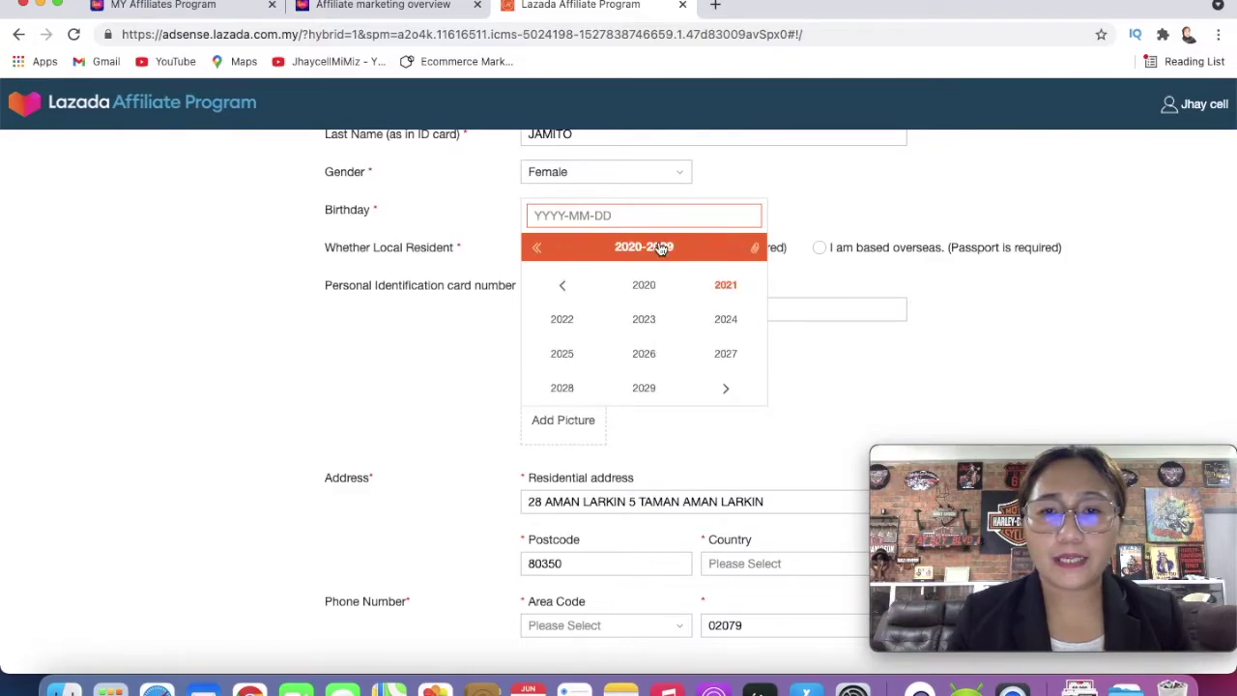
pyautogui.scroll(1, 624, 348)
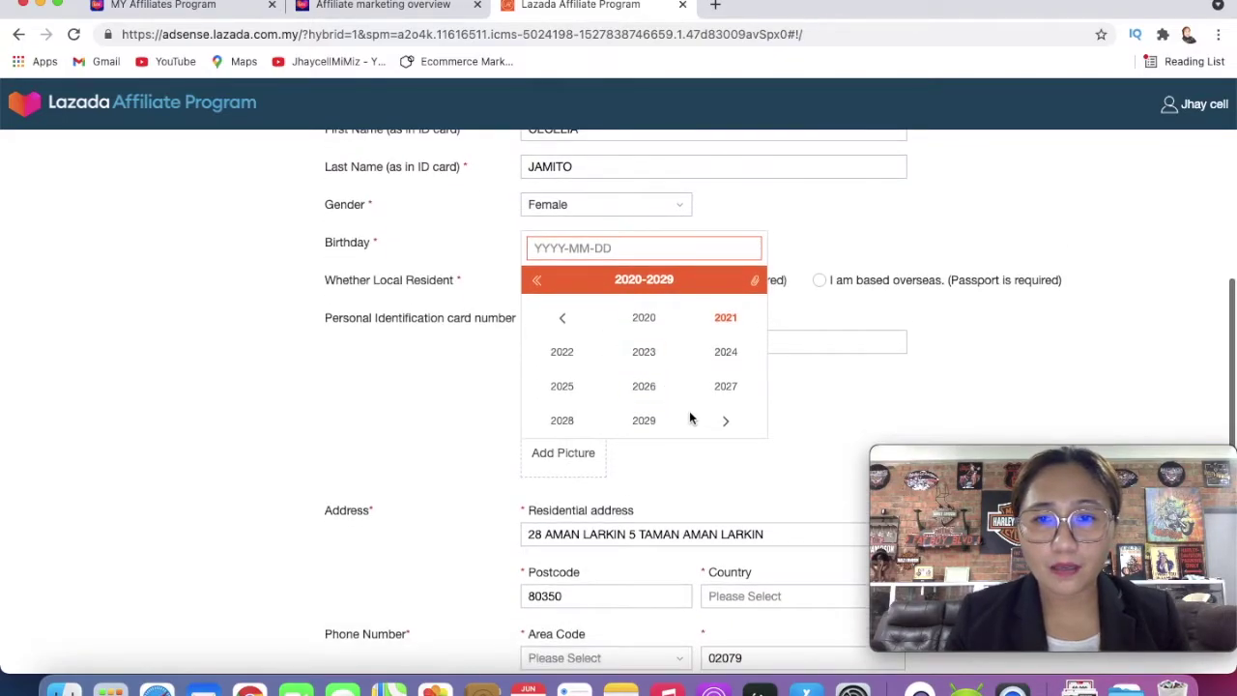
# Navigate the calendar to 1983 and pick 15 November as the birthday
pyautogui.click(564, 319)
pyautogui.click(564, 319)
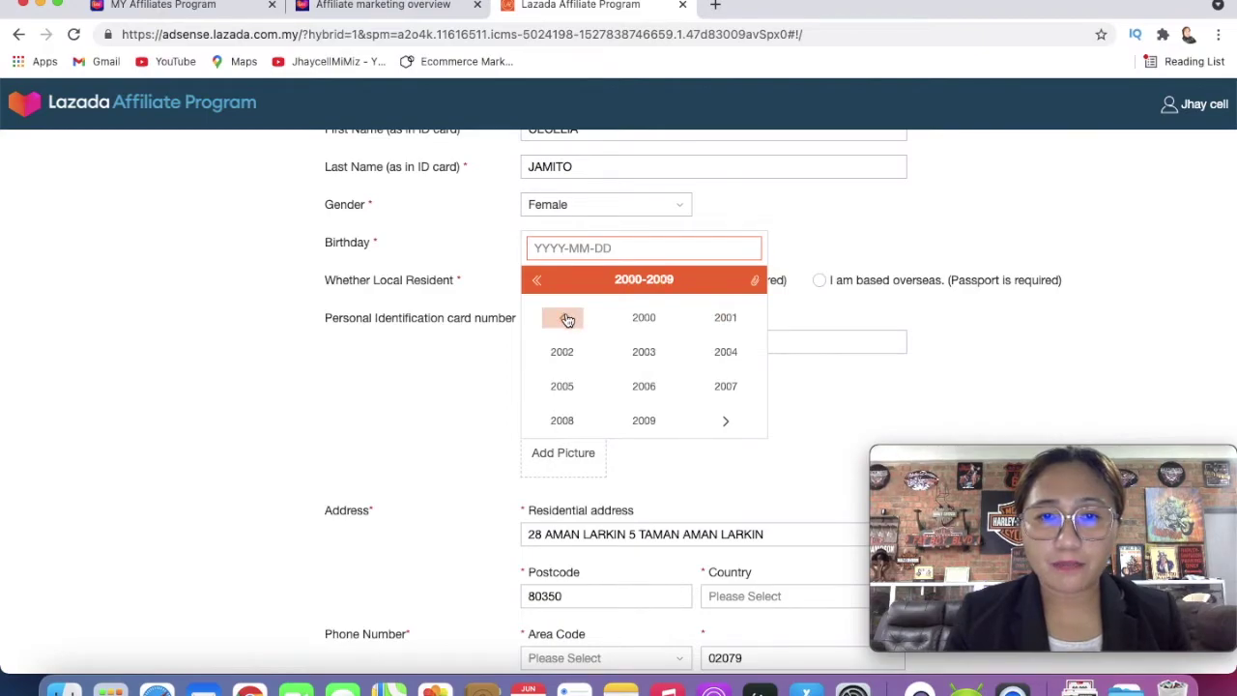
pyautogui.click(564, 318)
pyautogui.click(565, 319)
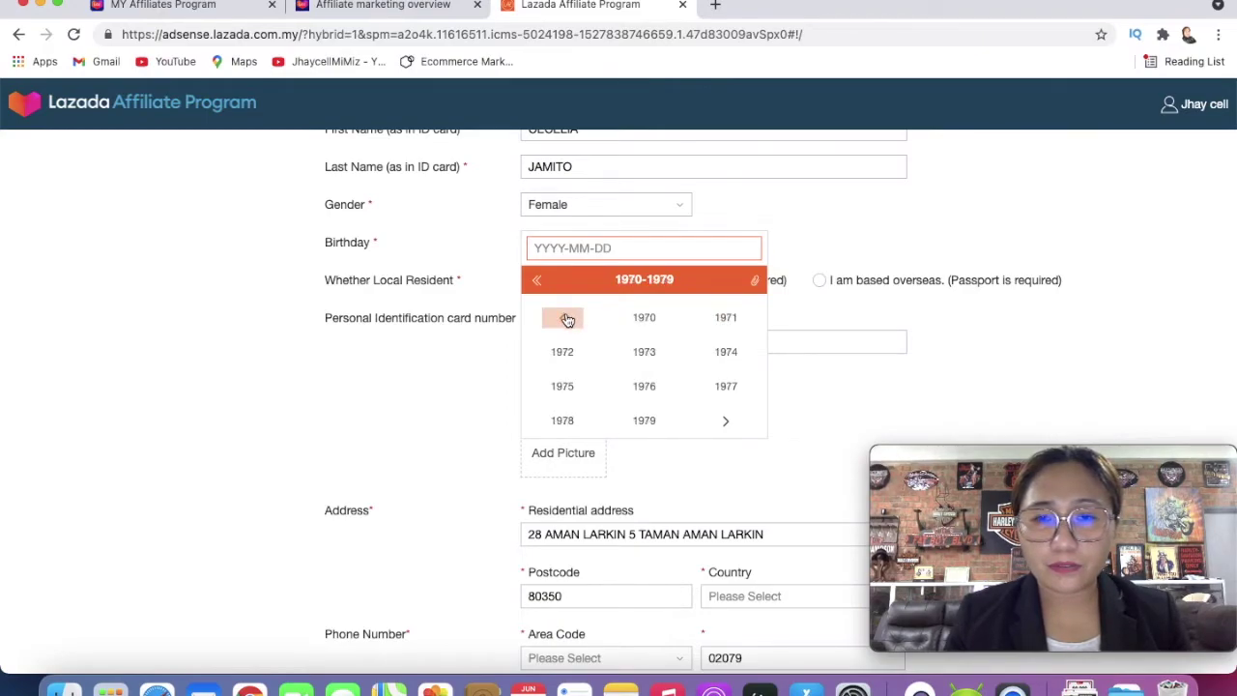
pyautogui.click(736, 422)
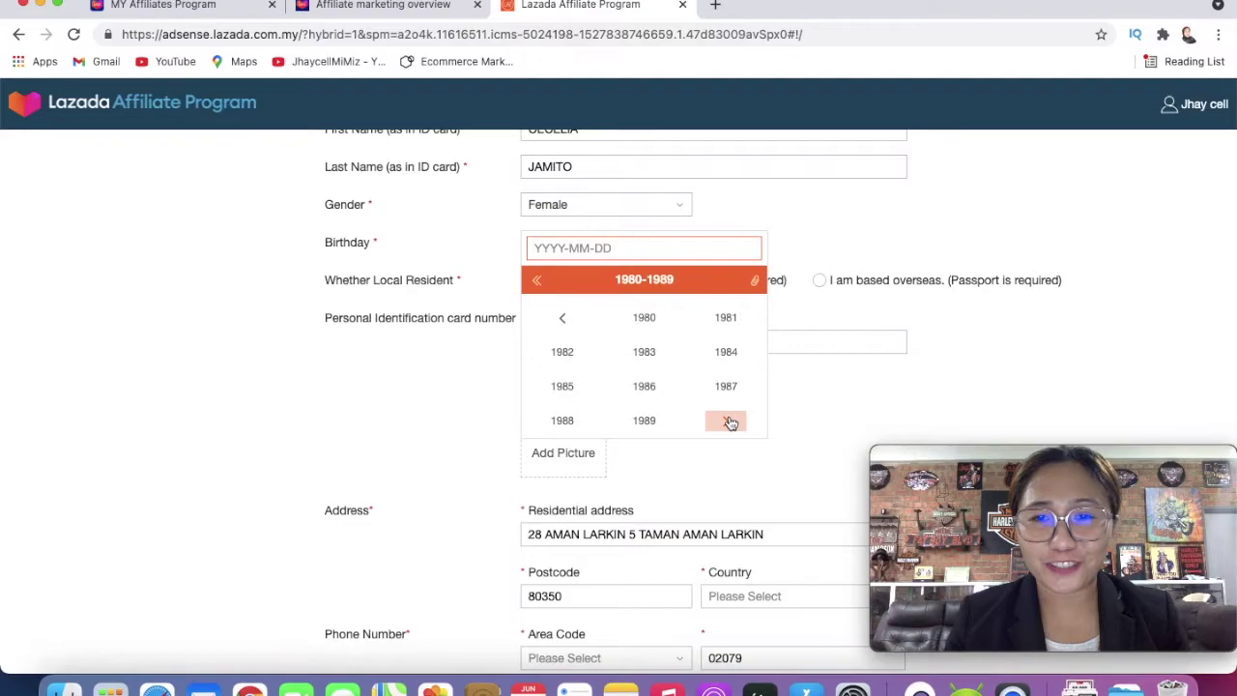
pyautogui.click(650, 353)
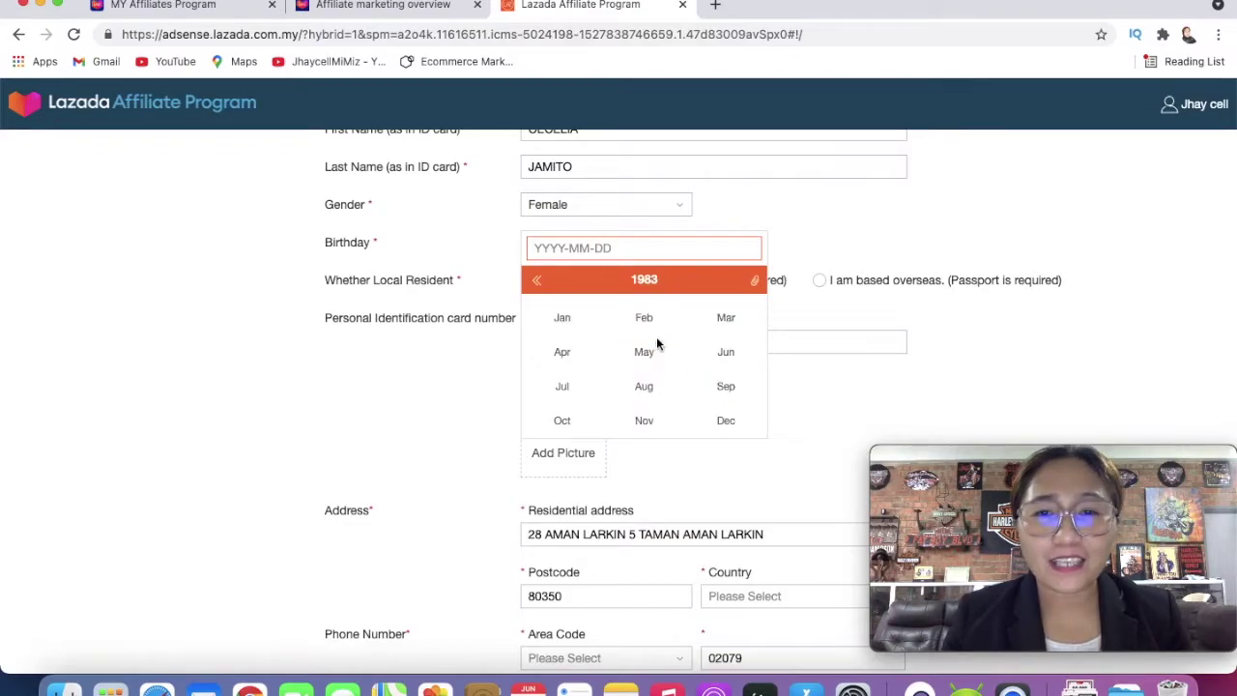
pyautogui.click(644, 421)
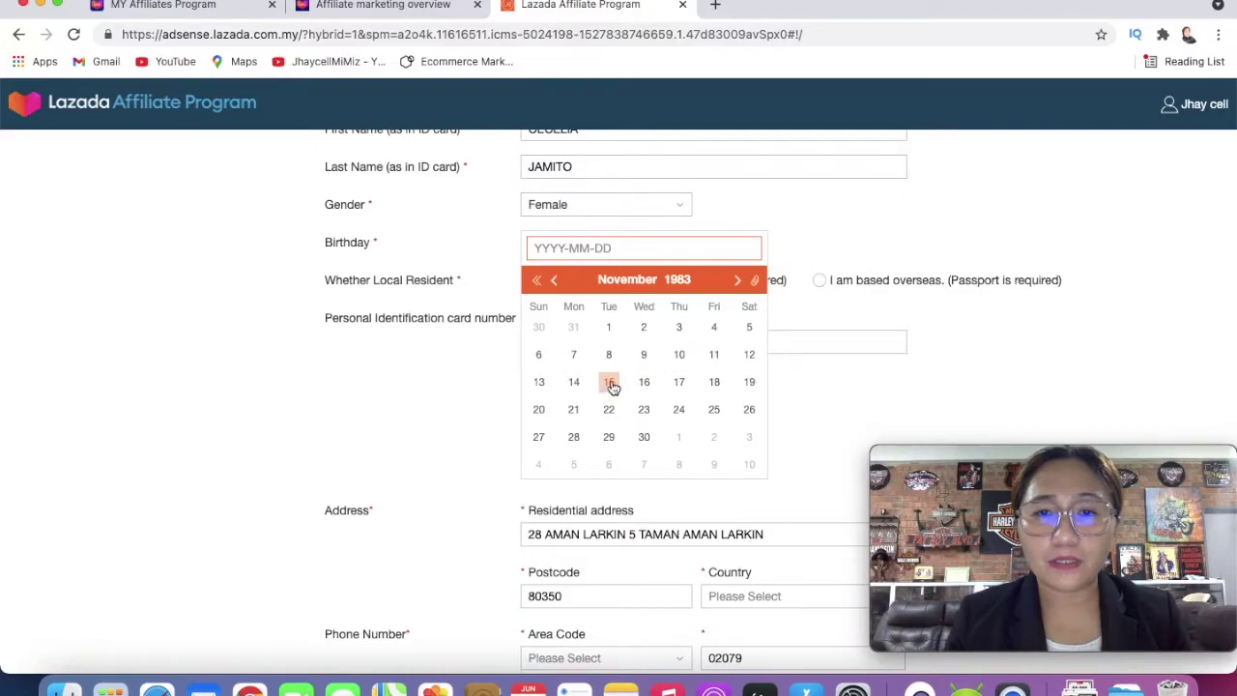
pyautogui.click(610, 383)
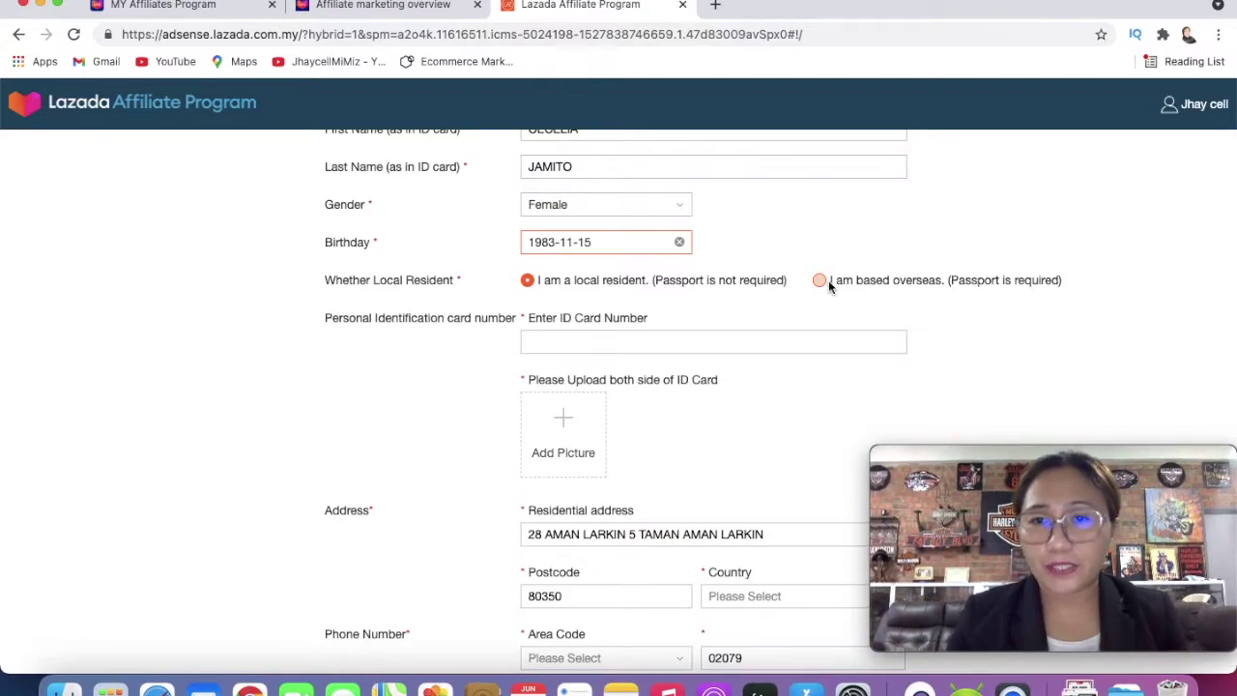
# Mark the applicant as residing overseas and review the rest of the form
pyautogui.click(820, 282)
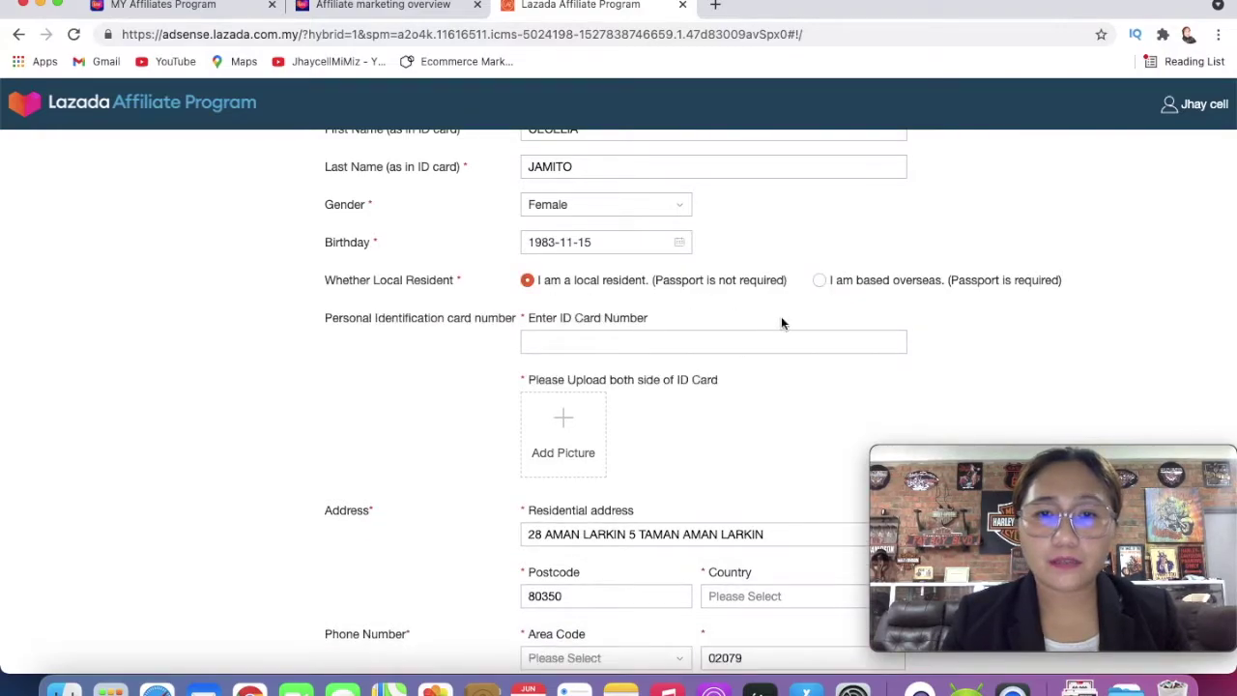
pyautogui.click(820, 282)
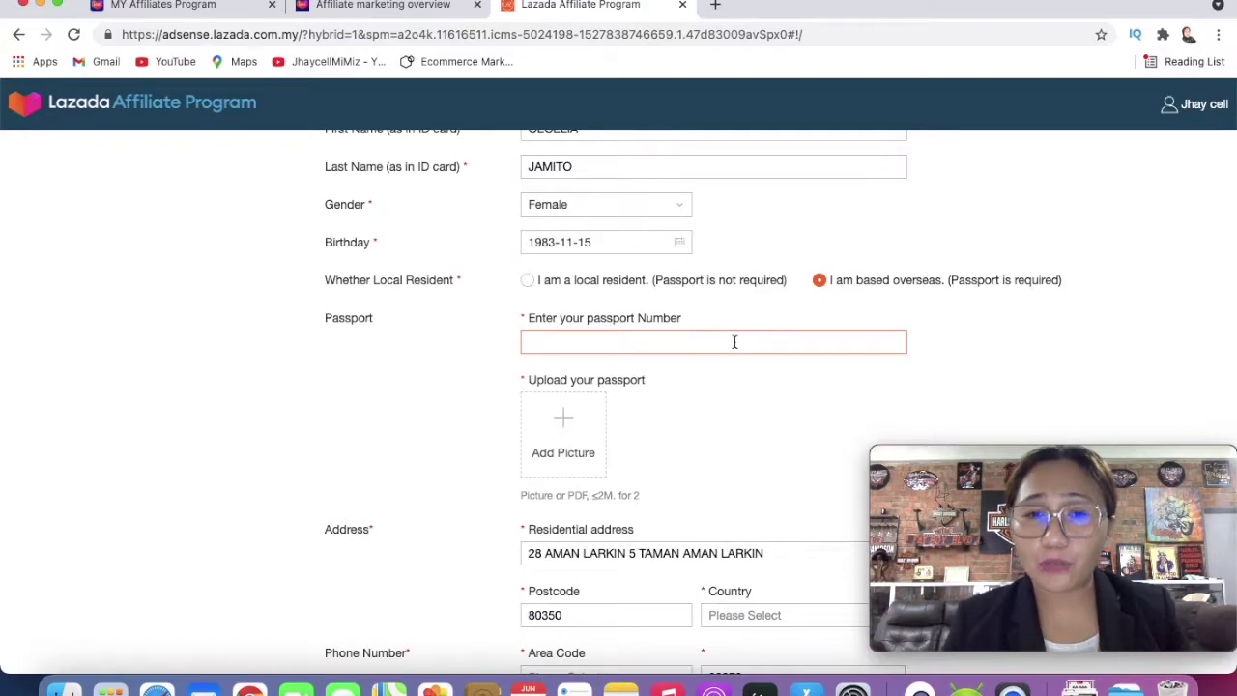
pyautogui.scroll(-1, 706, 417)
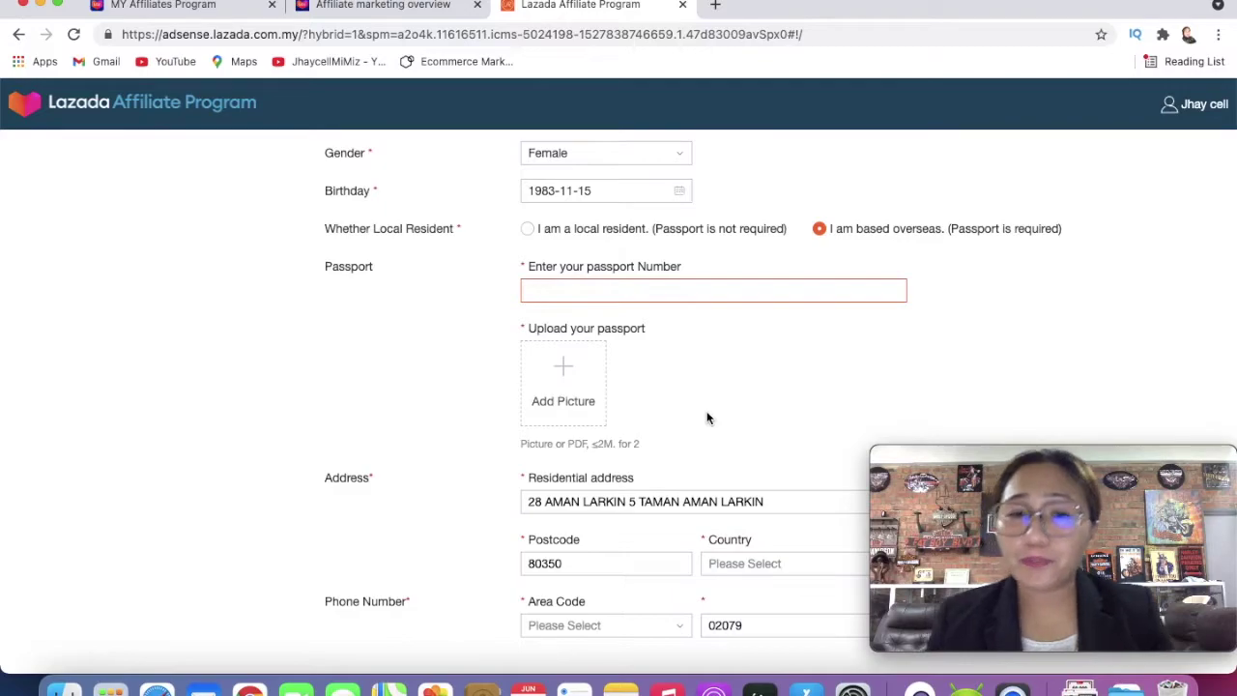
pyautogui.scroll(-1, 706, 417)
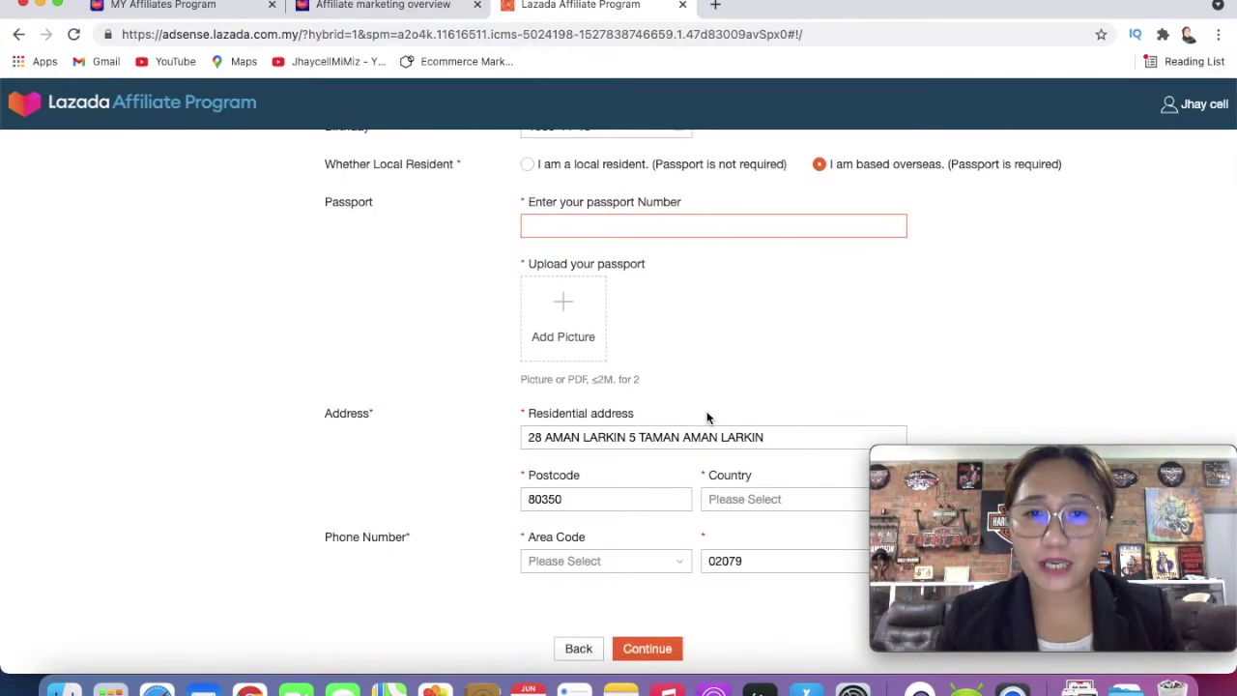
pyautogui.scroll(2, 694, 495)
pyautogui.scroll(-2, 682, 543)
# Attempt to continue, then set the country to Malaysia
pyautogui.click(671, 638)
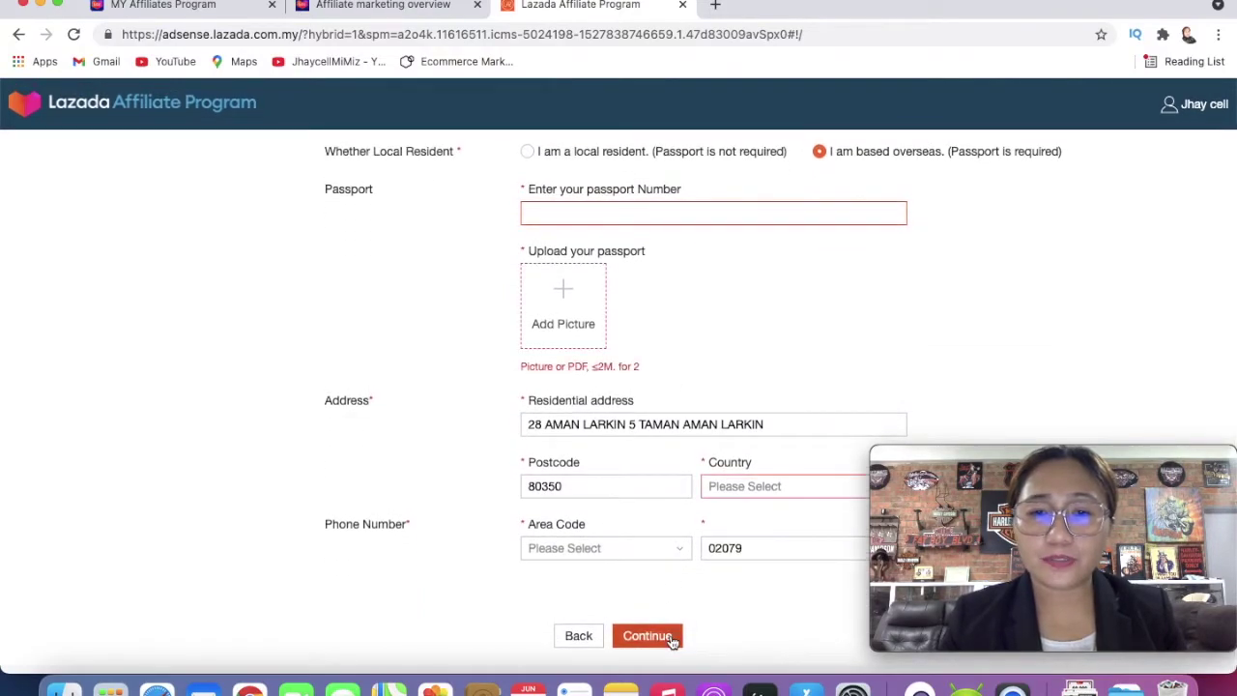
pyautogui.click(751, 488)
pyautogui.write('mala')
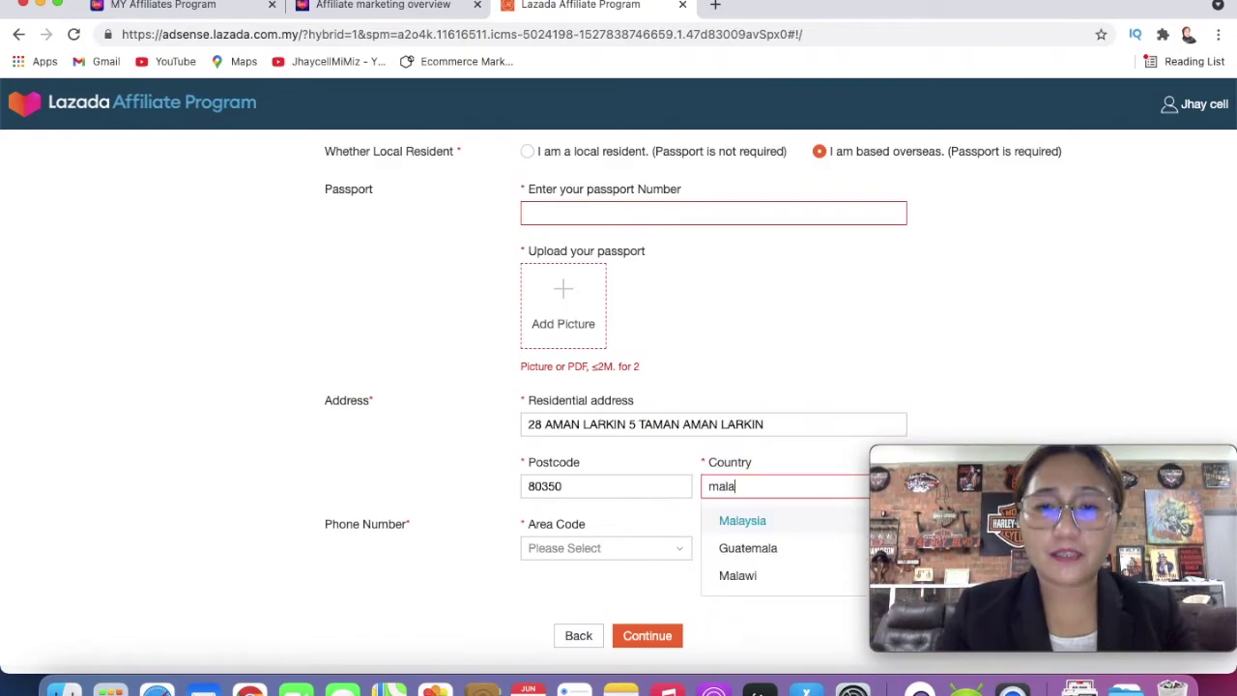
pyautogui.click(755, 521)
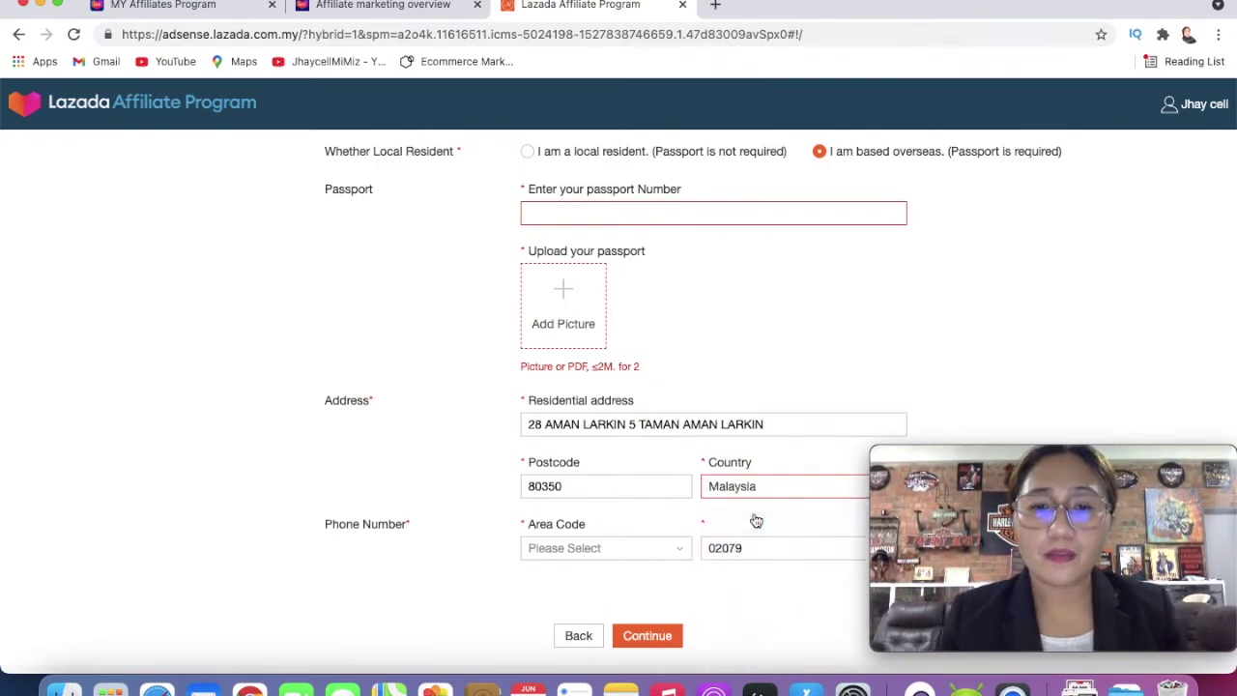
# Choose area code +60 (Malaysia), retype the phone number, and retry Continue
pyautogui.click(666, 555)
pyautogui.click(610, 361)
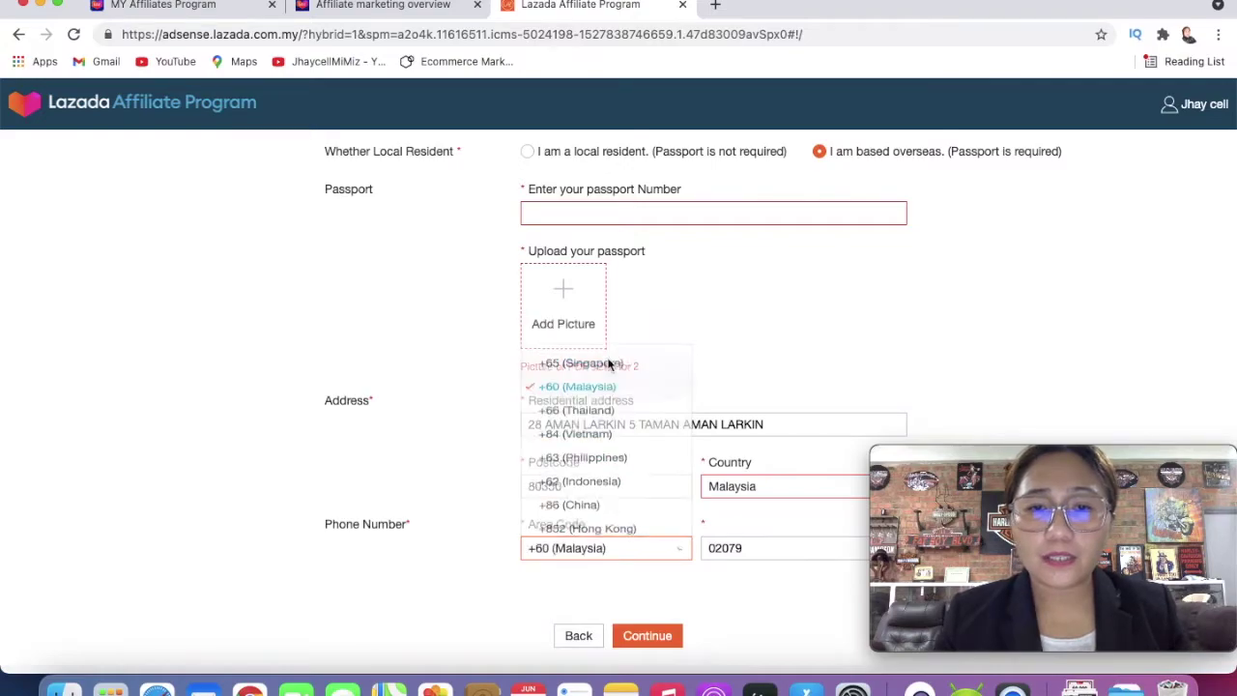
pyautogui.click(776, 549)
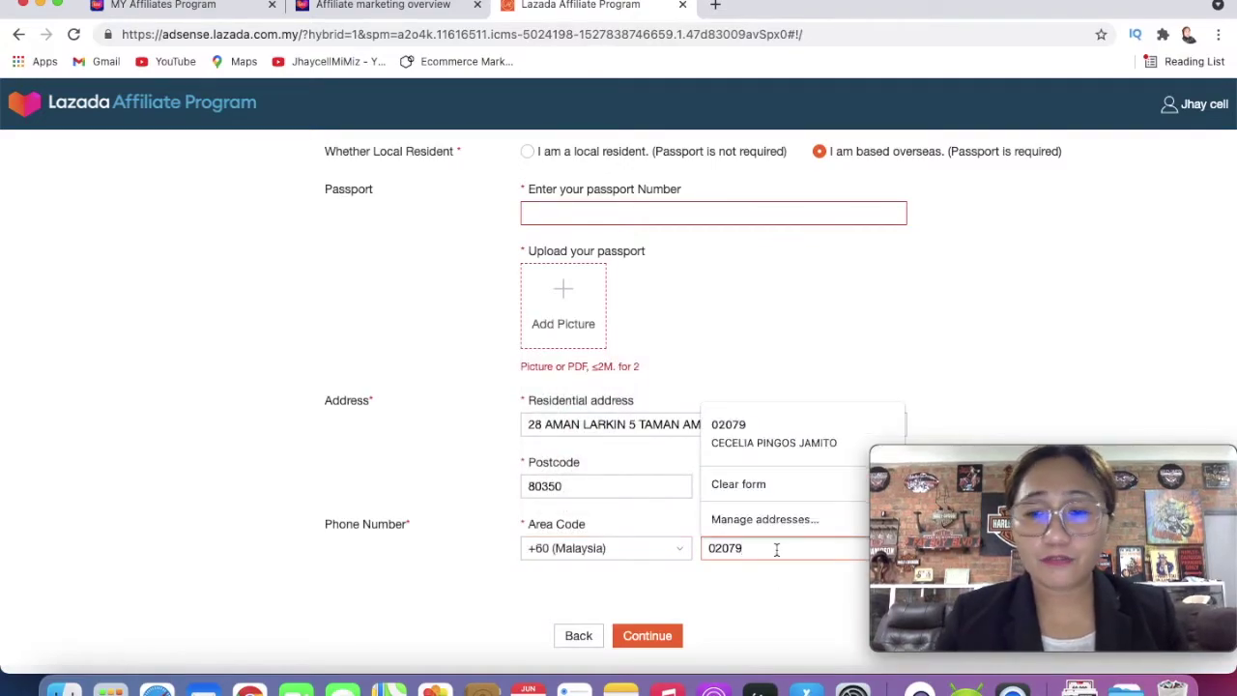
pyautogui.press('BackSpace')
pyautogui.press('BackSpace')
pyautogui.press('BackSpace')
pyautogui.press('BackSpace')
pyautogui.press('BackSpace')
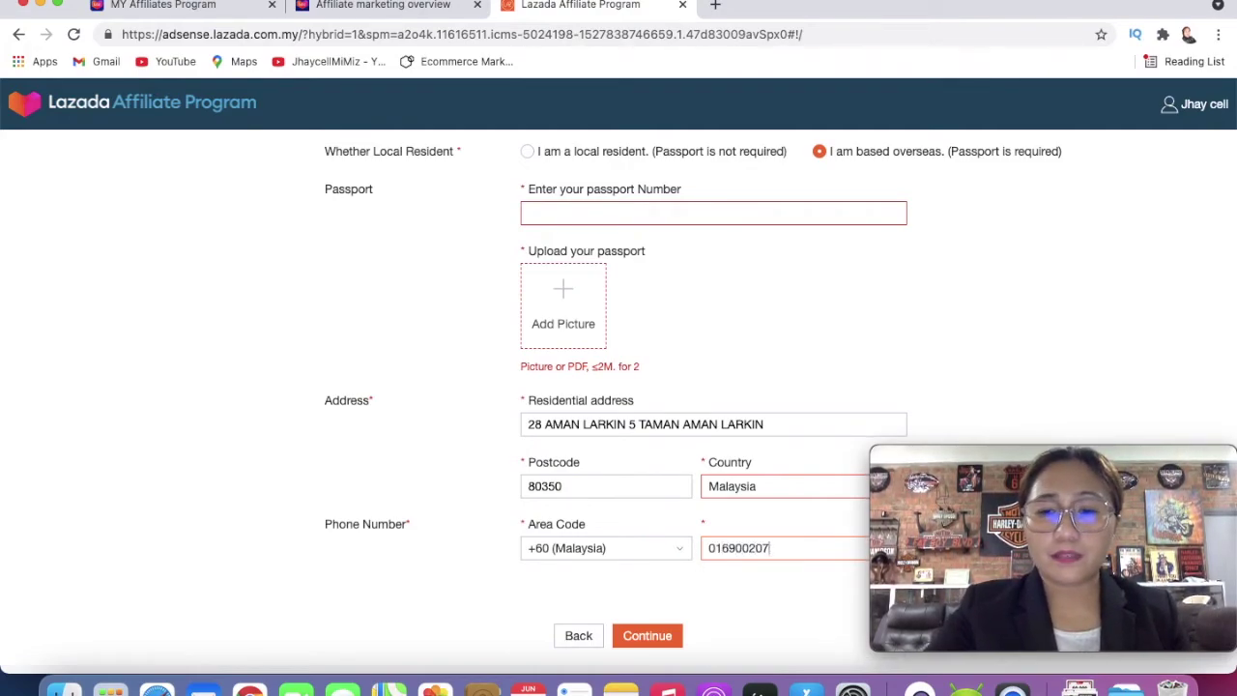
pyautogui.click(652, 638)
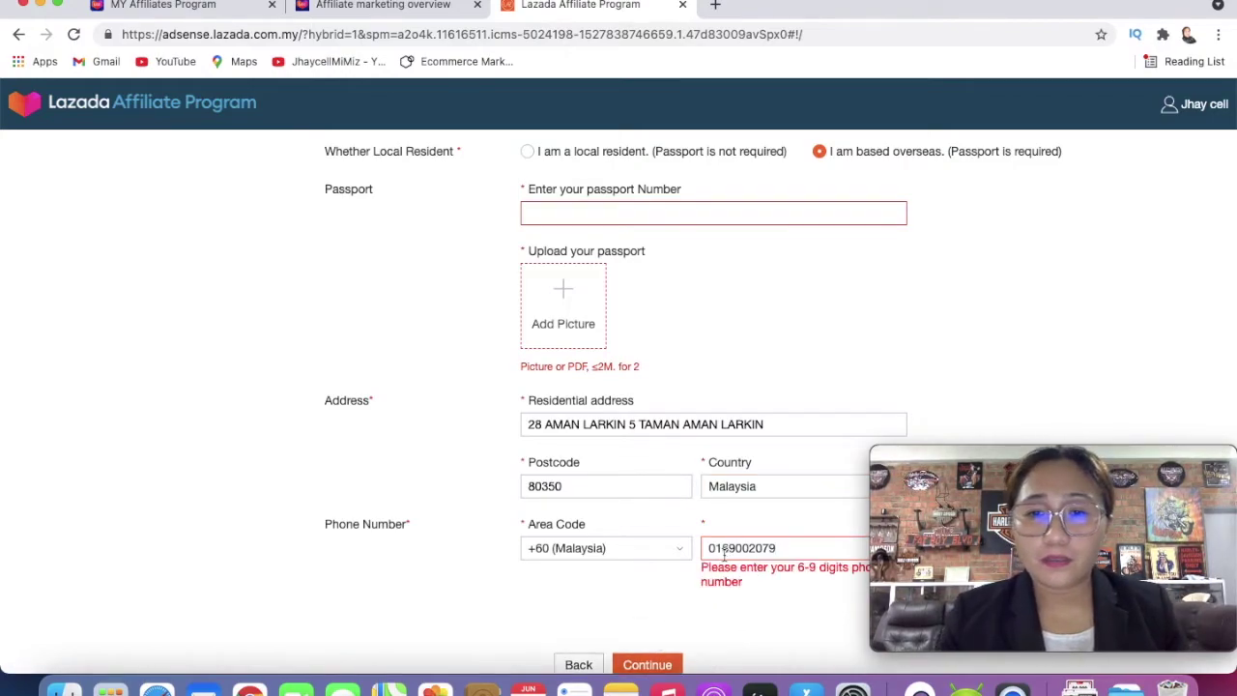
pyautogui.click(654, 661)
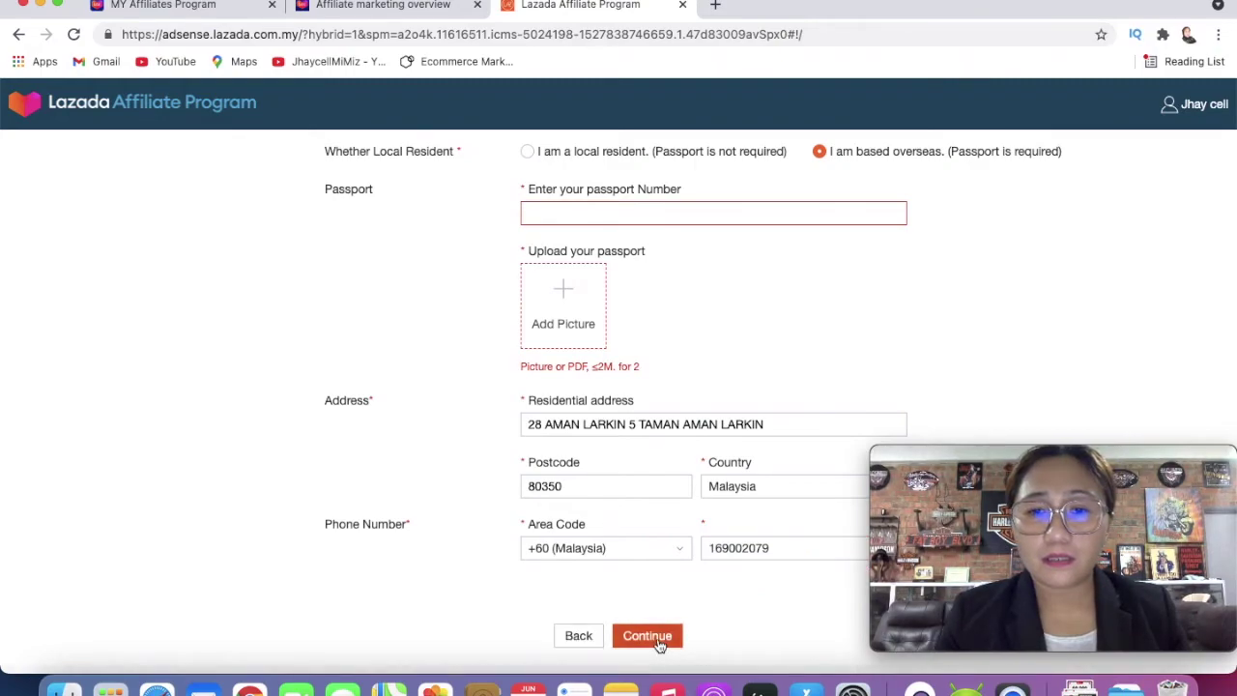
# Enter the passport number, retry Continue, and scroll down to the Add Picture upload box
pyautogui.scroll(1, 713, 313)
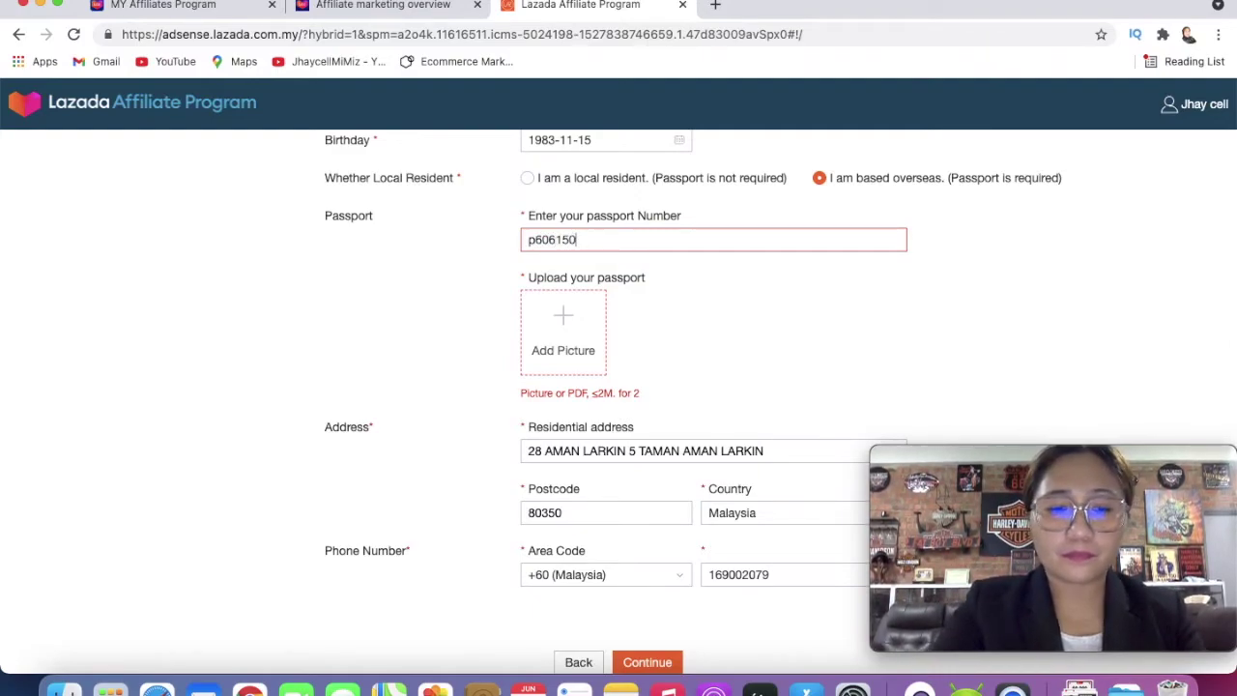
pyautogui.scroll(-1, 750, 360)
pyautogui.click(662, 644)
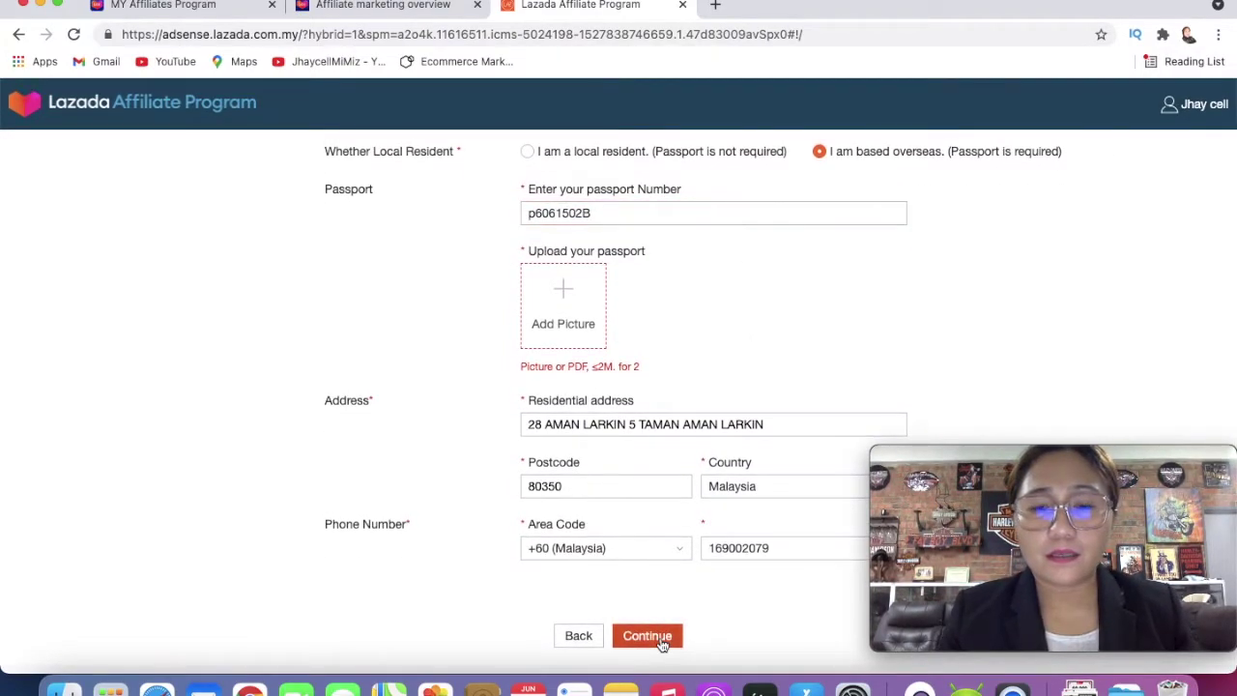
pyautogui.scroll(5, 681, 570)
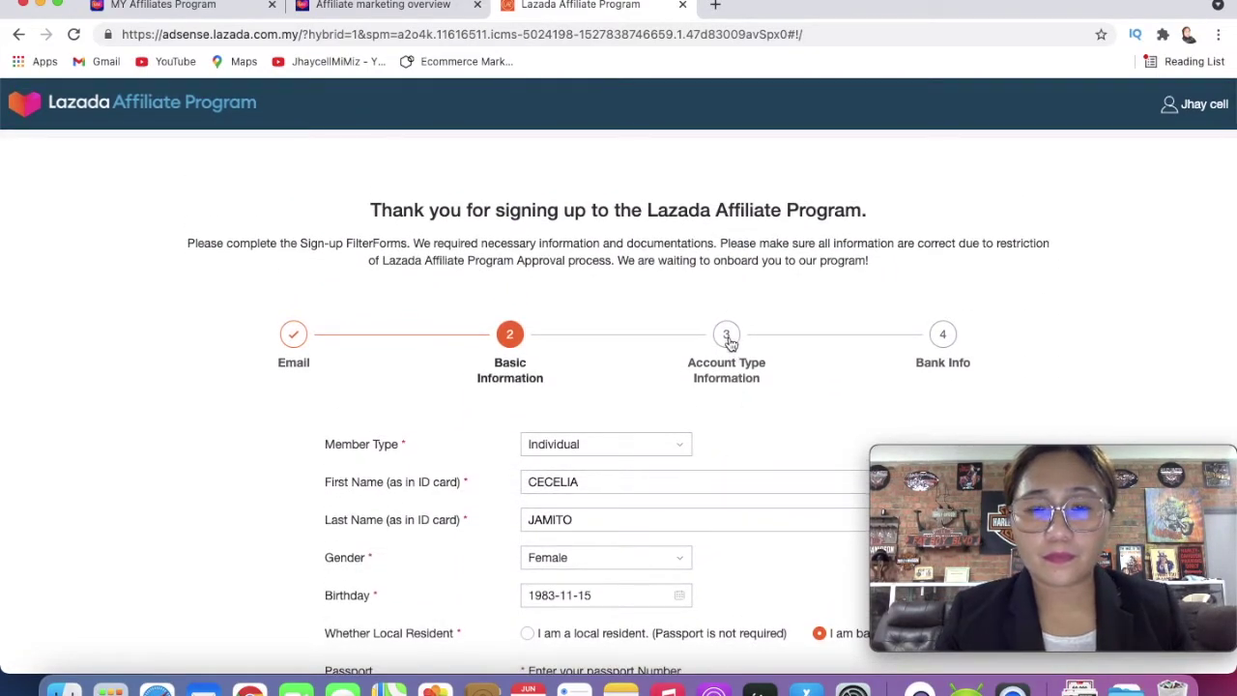
pyautogui.scroll(-10, 709, 415)
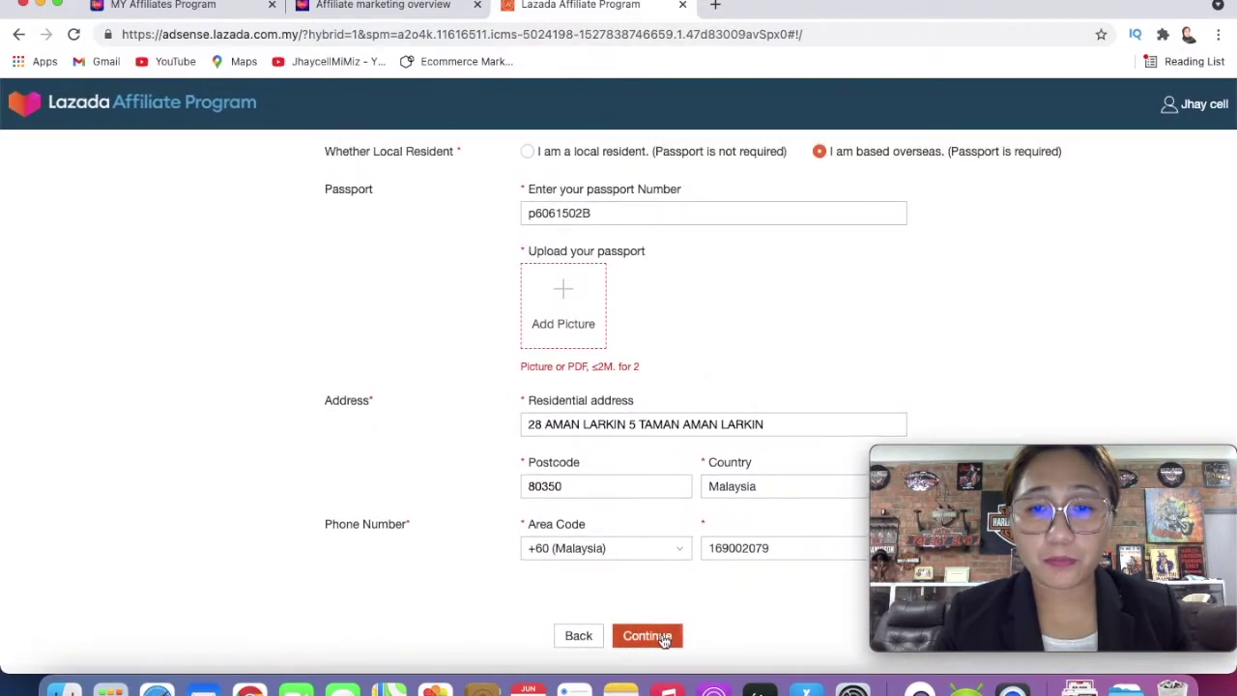
pyautogui.scroll(10, 768, 370)
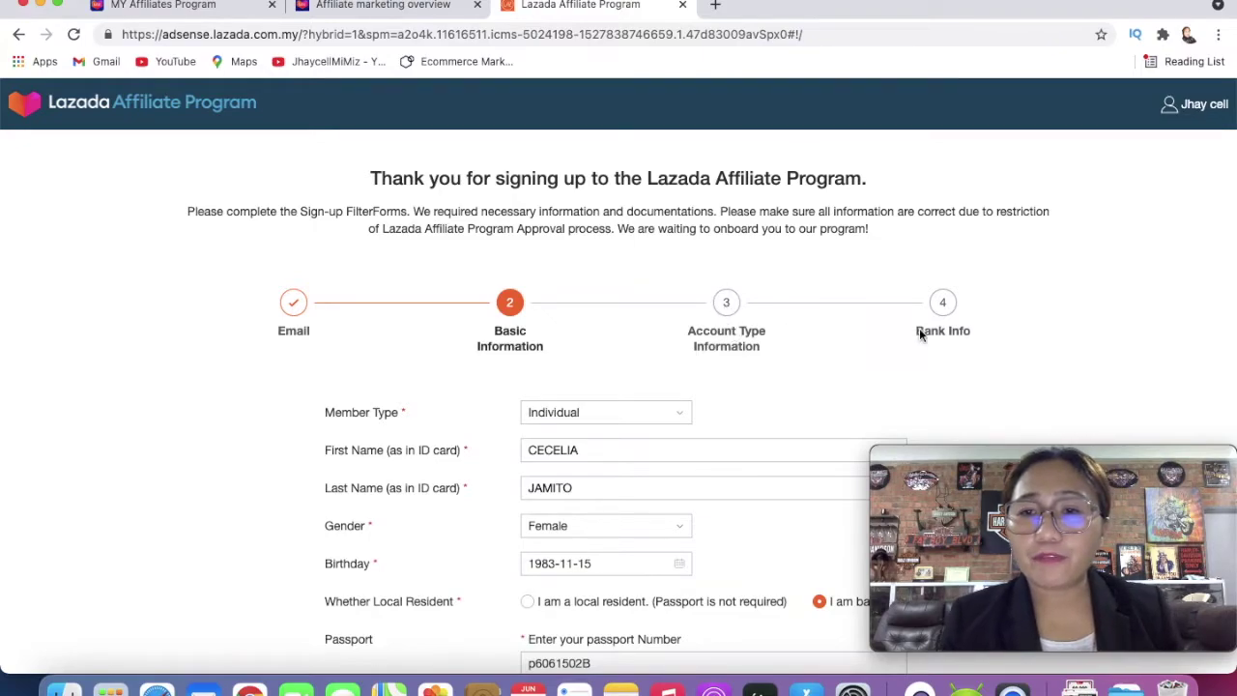
pyautogui.scroll(-1, 923, 331)
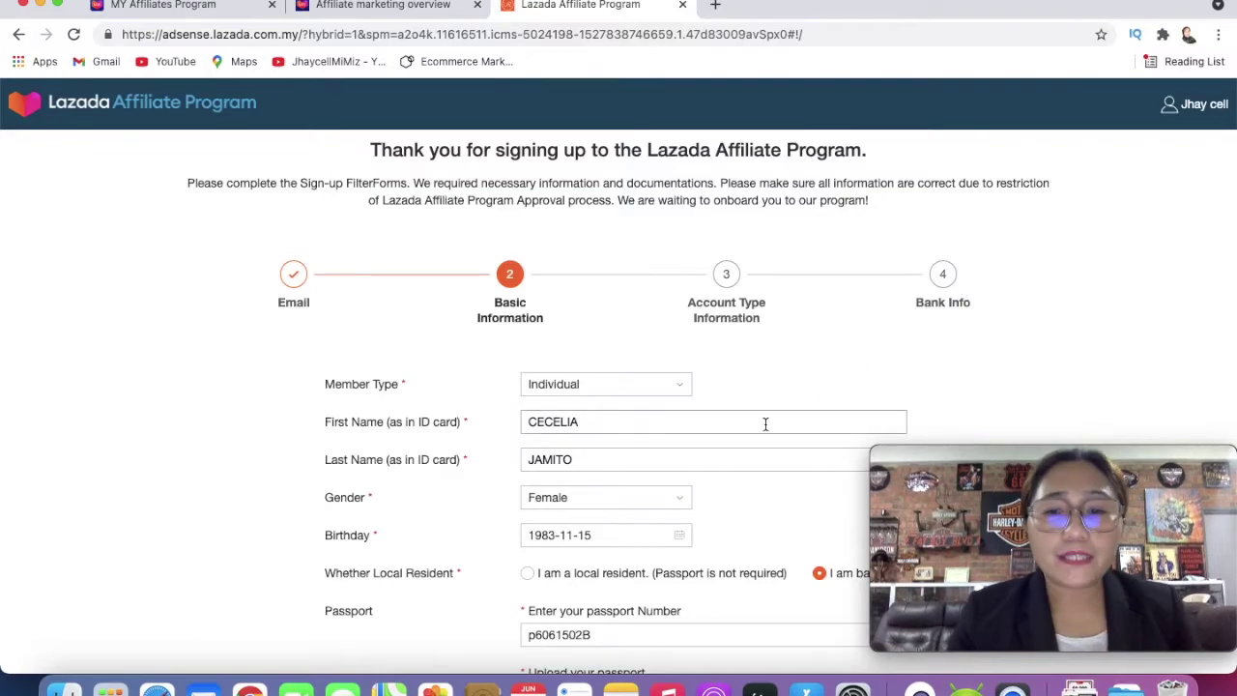
pyautogui.scroll(-6, 765, 423)
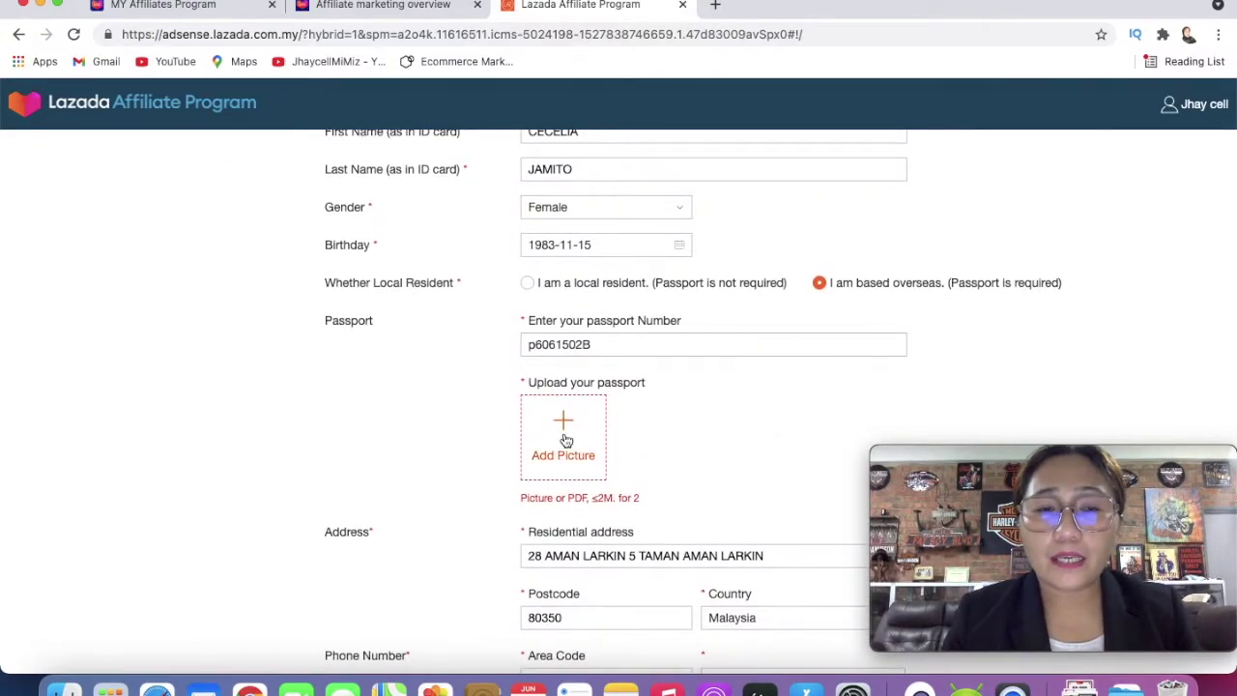
pyautogui.click(565, 422)
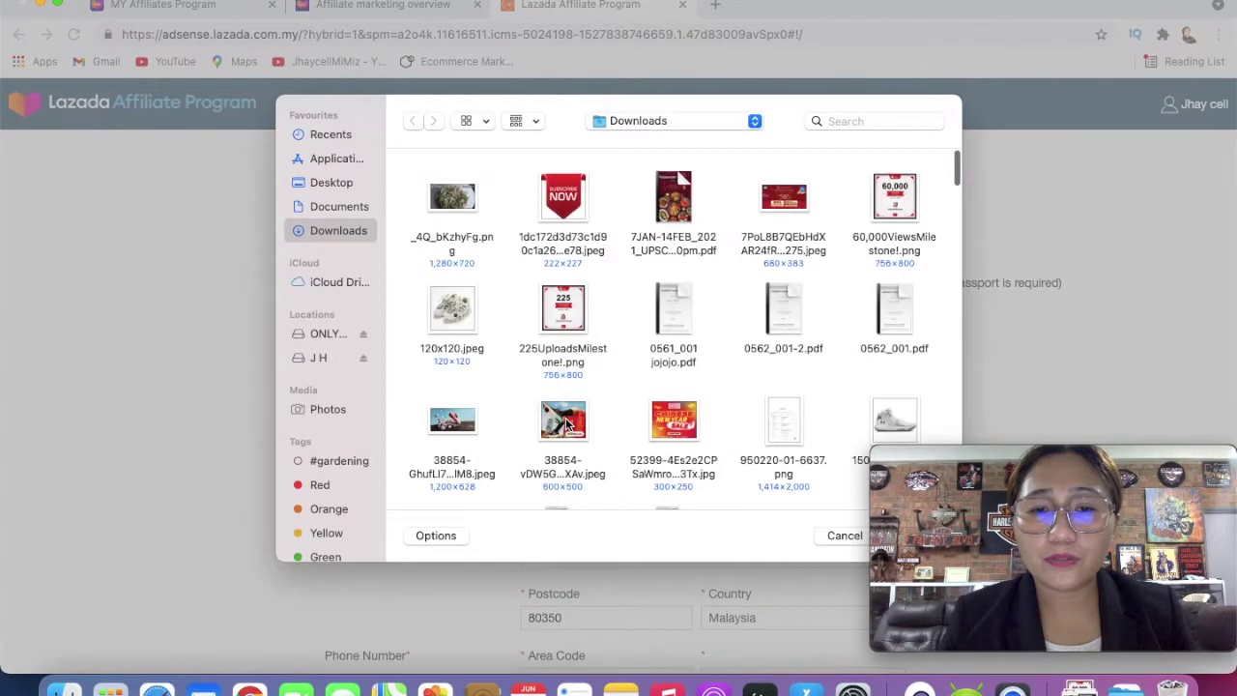
pyautogui.scroll(-10, 609, 397)
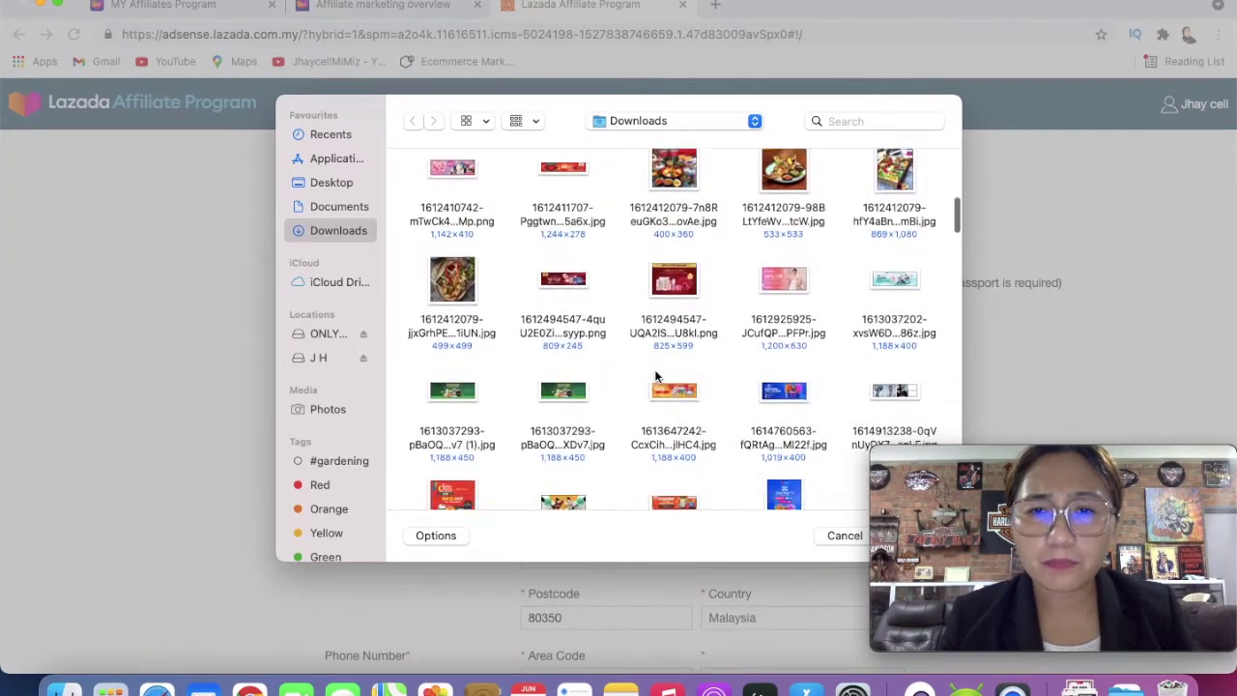
pyautogui.scroll(-15, 655, 376)
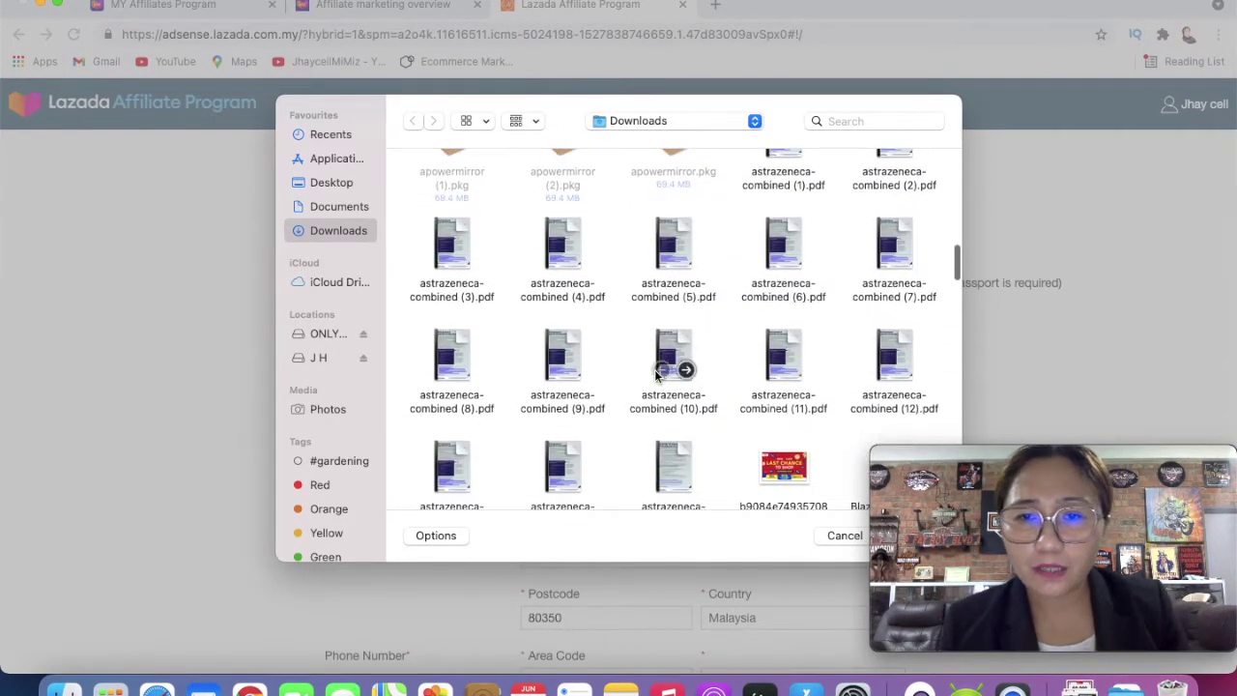
pyautogui.scroll(-15, 654, 376)
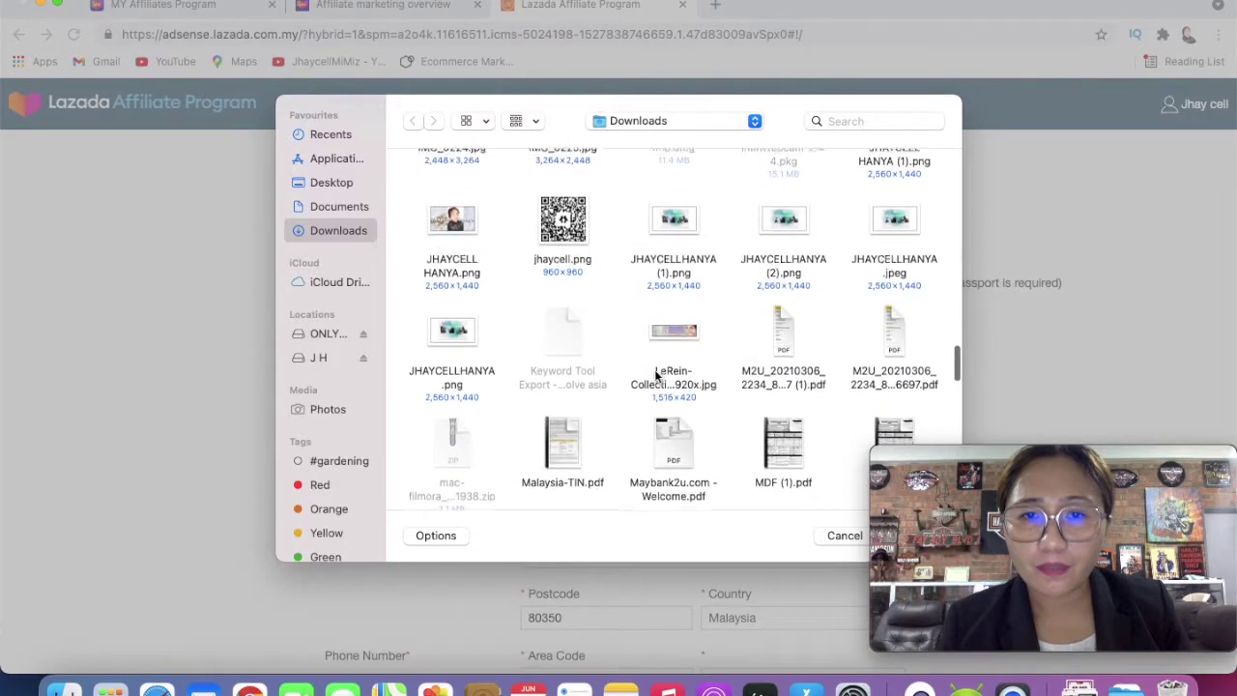
pyautogui.scroll(-2, 657, 376)
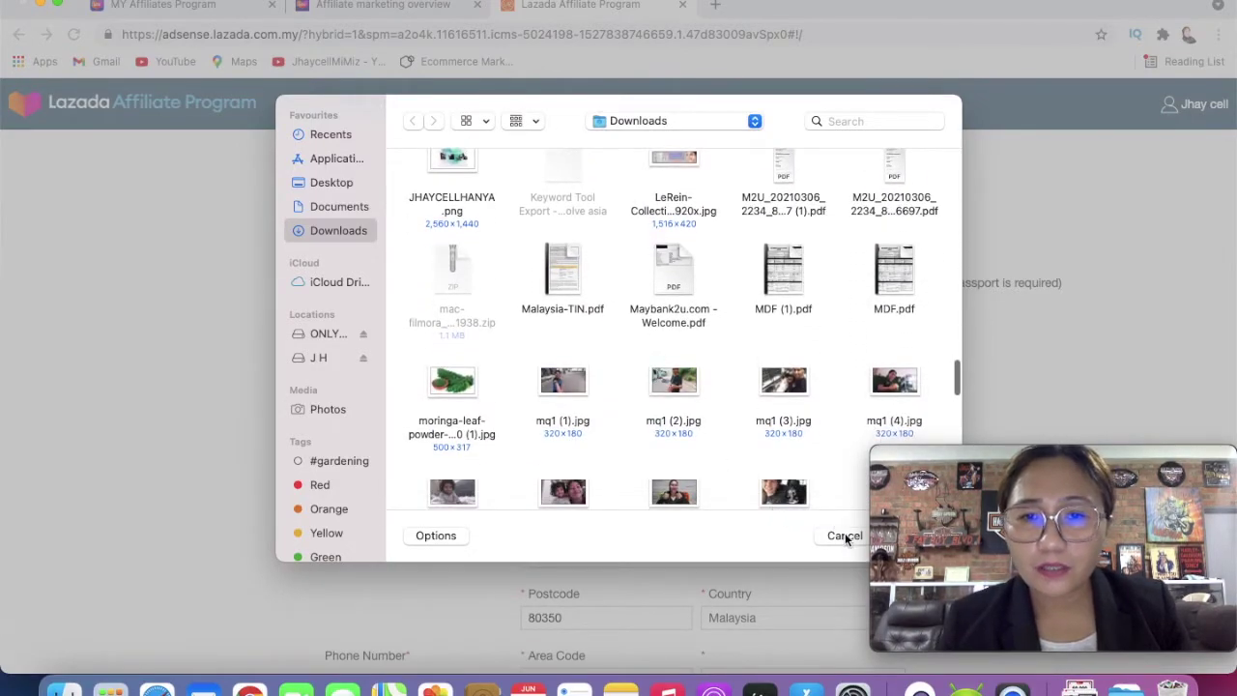
pyautogui.click(844, 534)
pyautogui.scroll(5, 793, 350)
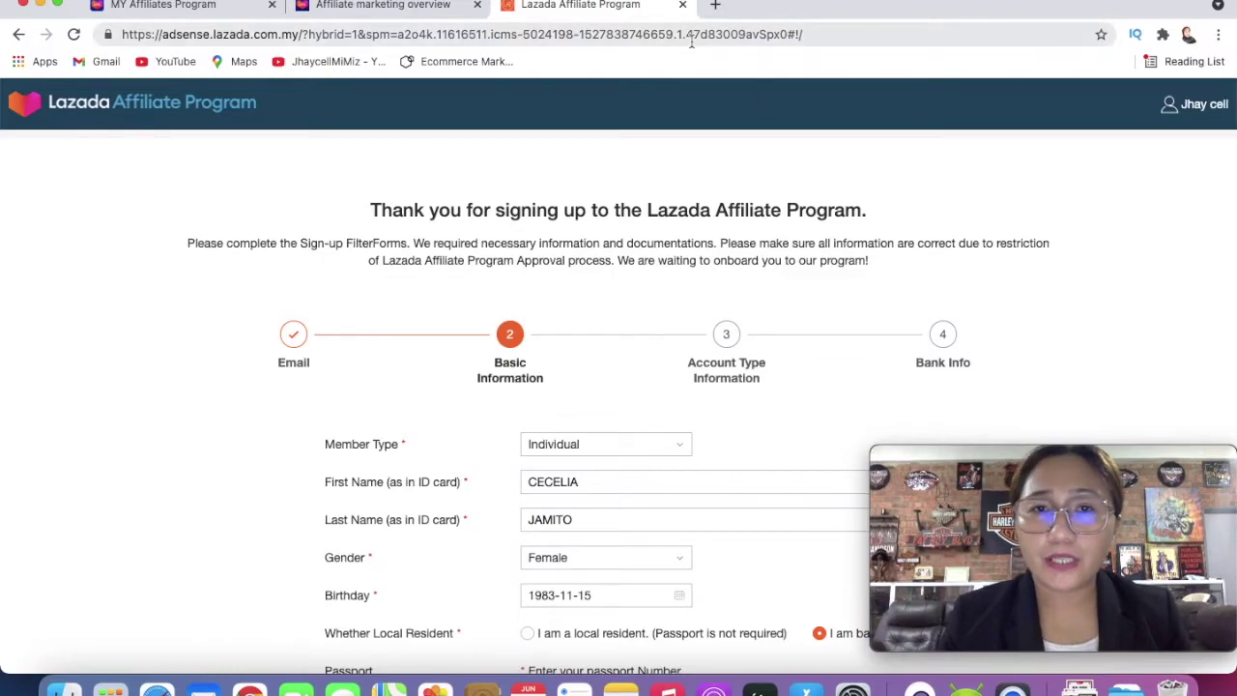
# Google 'account type of information lazada affiliate' in a new tab and show image results
pyautogui.click(715, 6)
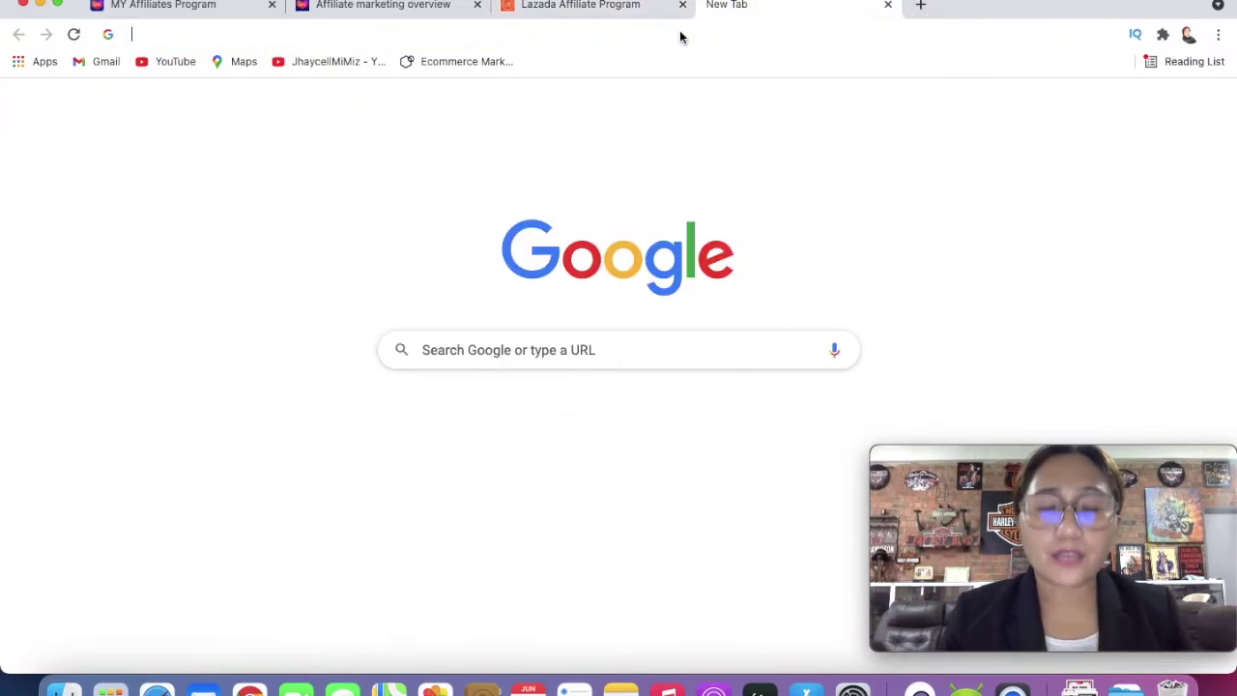
pyautogui.write('account ')
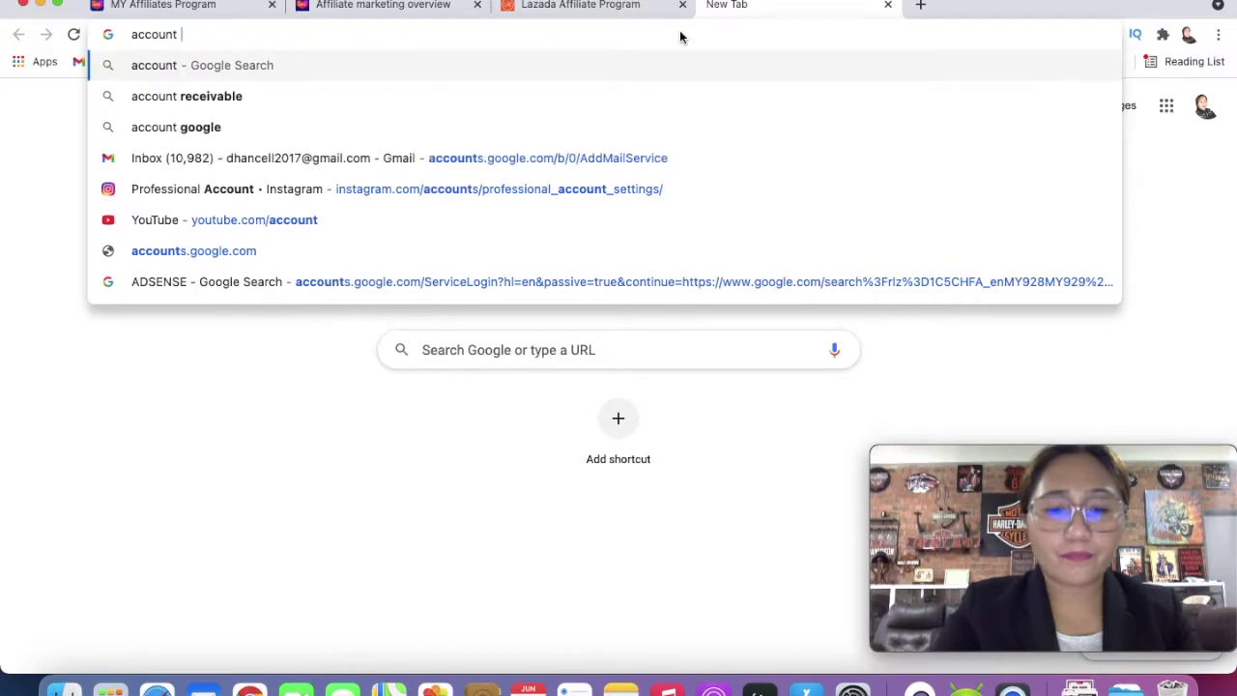
pyautogui.write('type of inn')
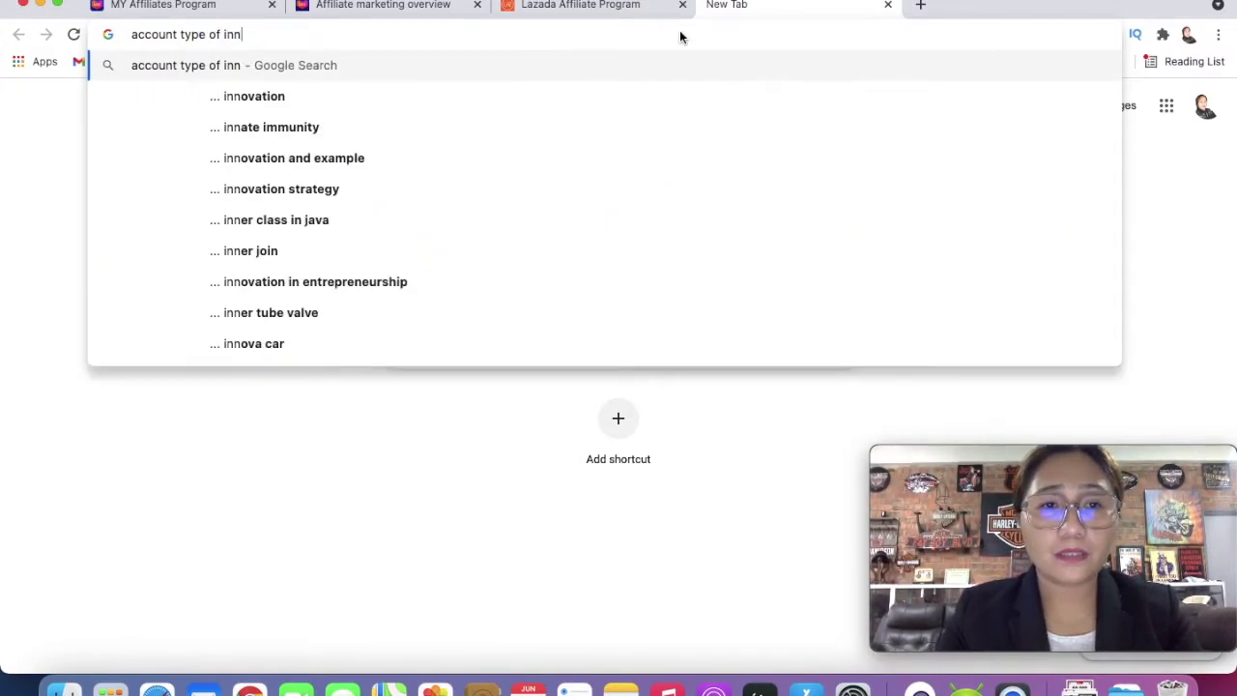
pyautogui.press('BackSpace')
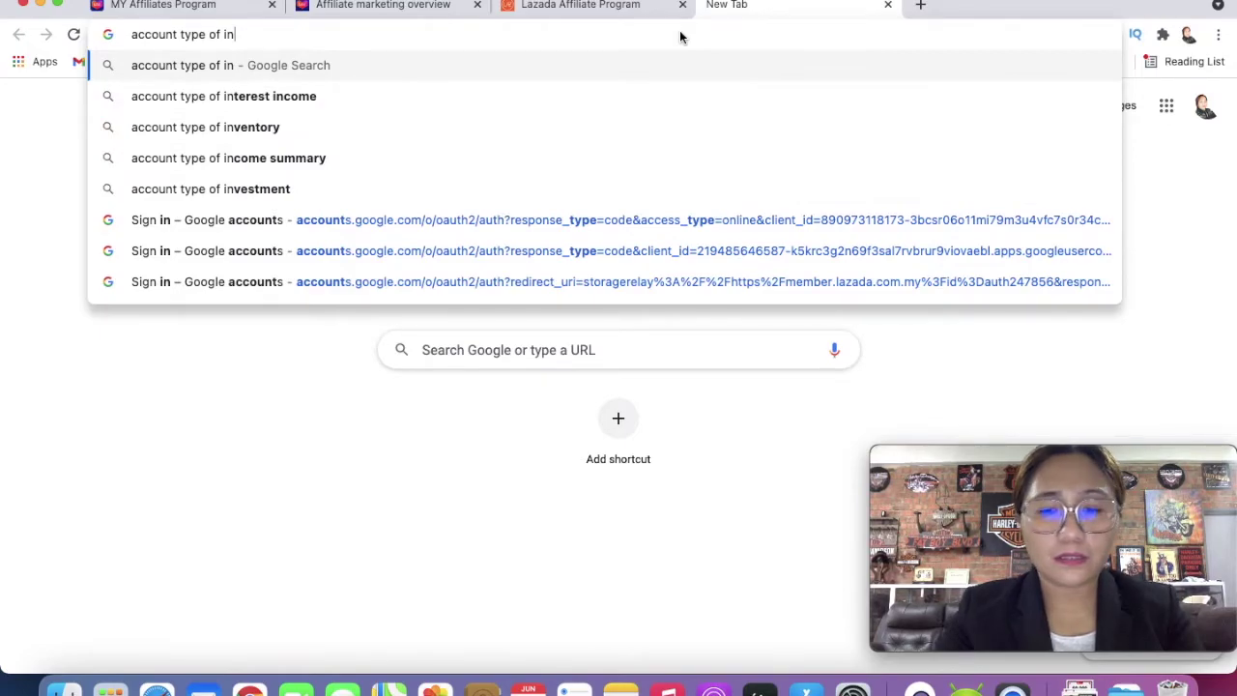
pyautogui.write('formati')
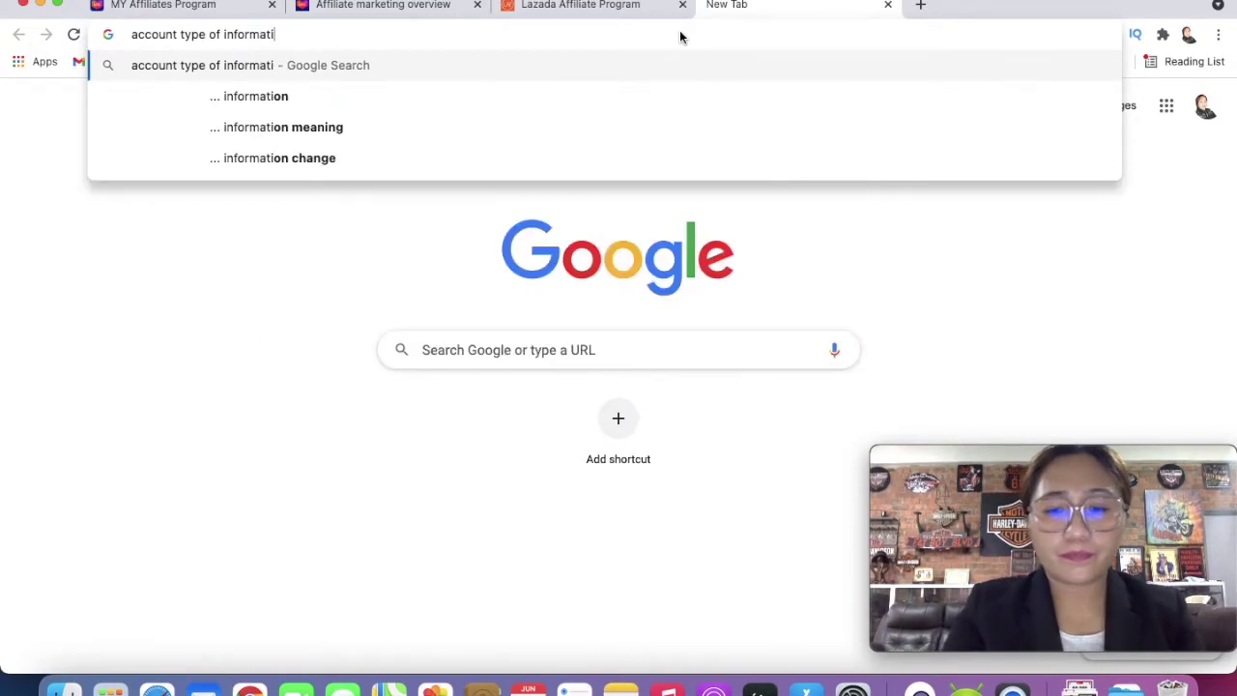
pyautogui.write('on lazada affilitialte')
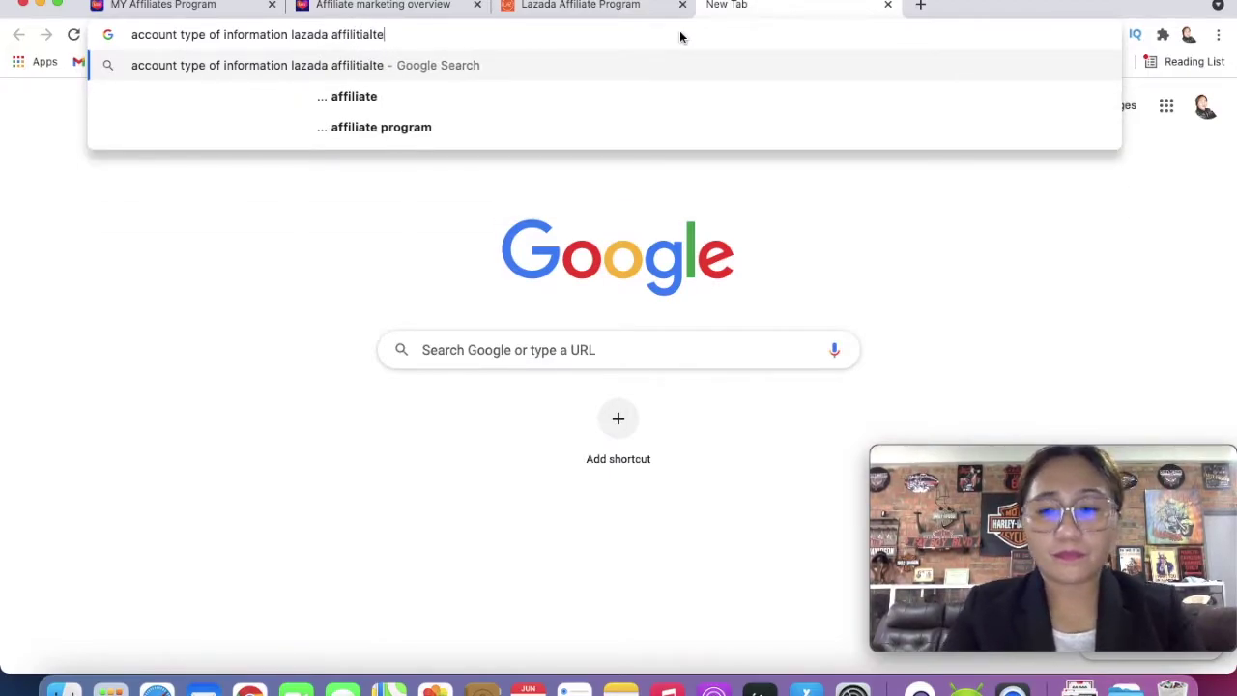
pyautogui.press('Return')
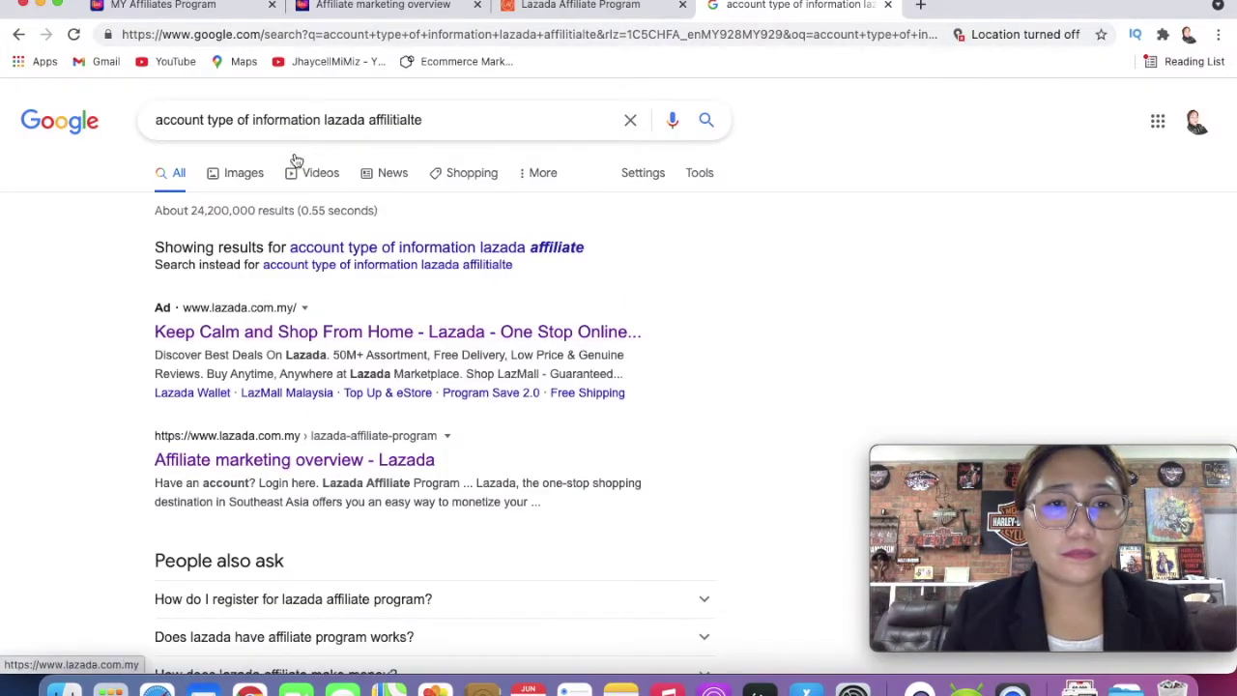
pyautogui.click(247, 182)
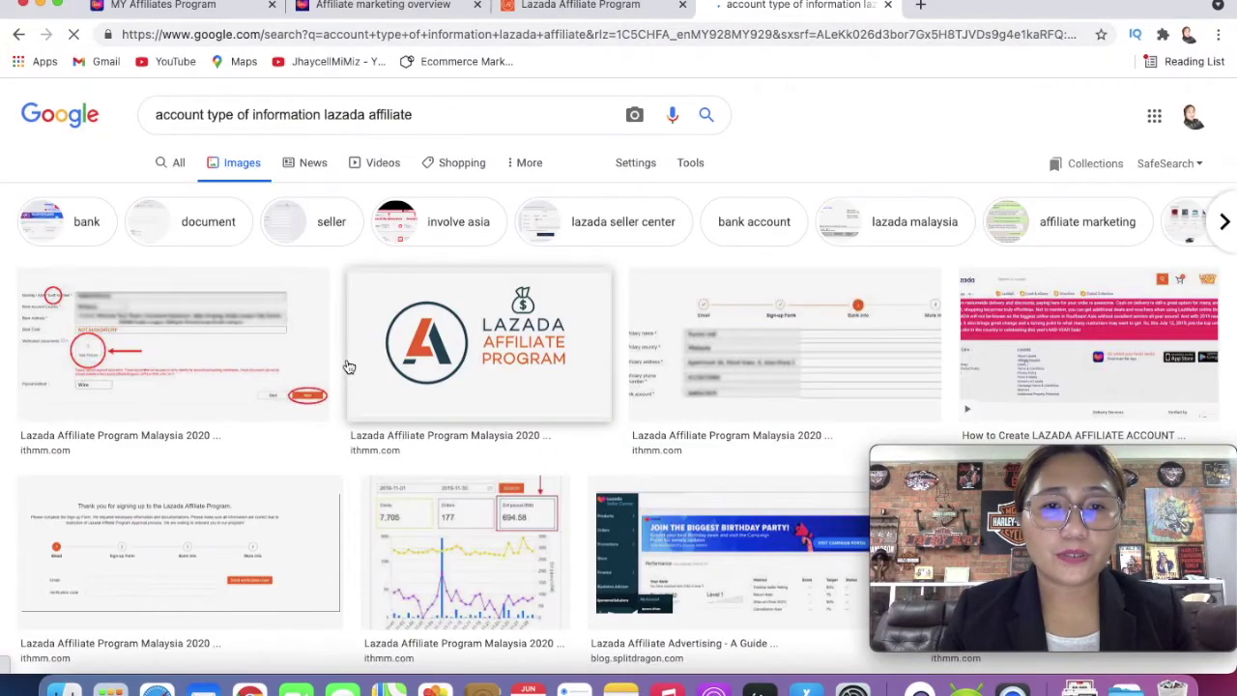
# Browse image results, open the 'how to get bank information document' search, then return to Lazada tab
pyautogui.scroll(-5, 658, 394)
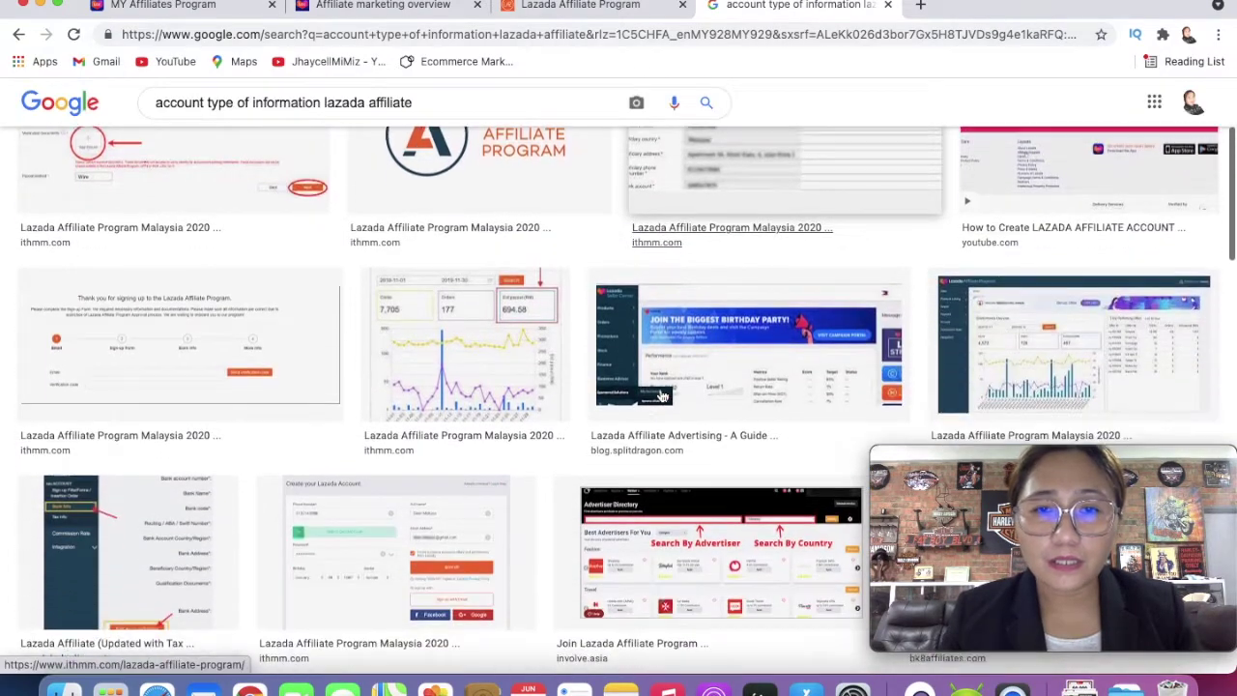
pyautogui.scroll(-2, 661, 393)
pyautogui.scroll(4, 661, 393)
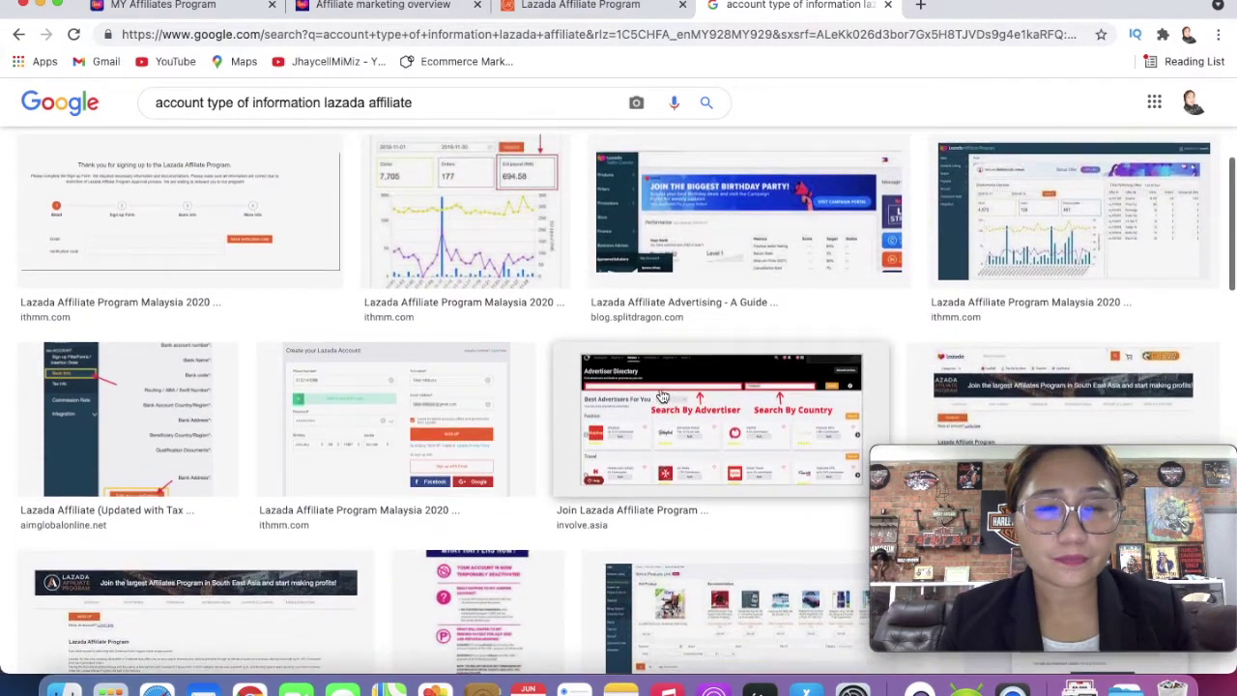
pyautogui.scroll(1, 661, 394)
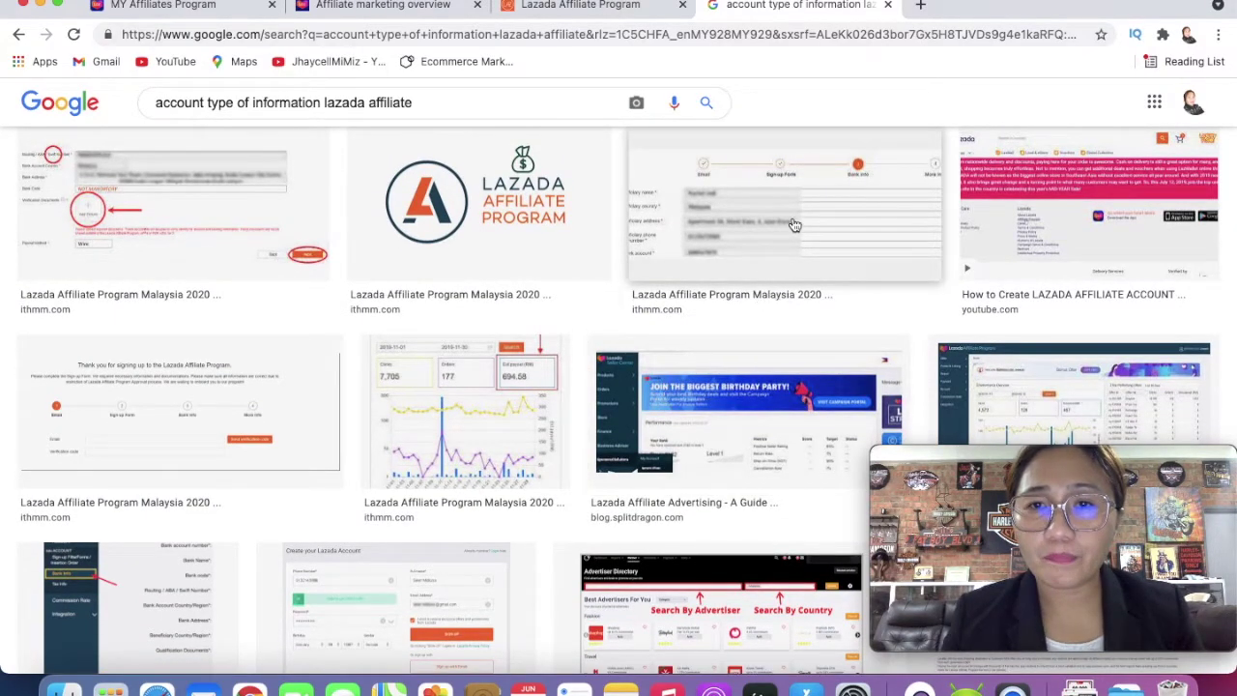
pyautogui.scroll(-5, 793, 225)
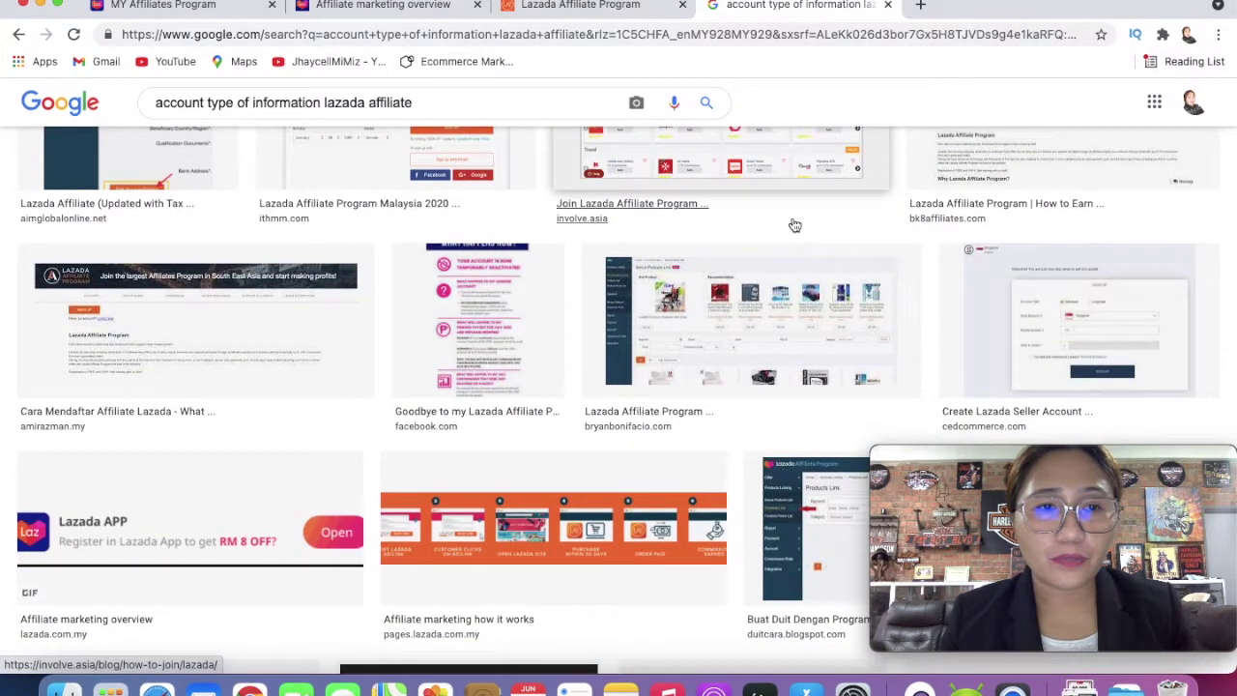
pyautogui.scroll(-5, 642, 372)
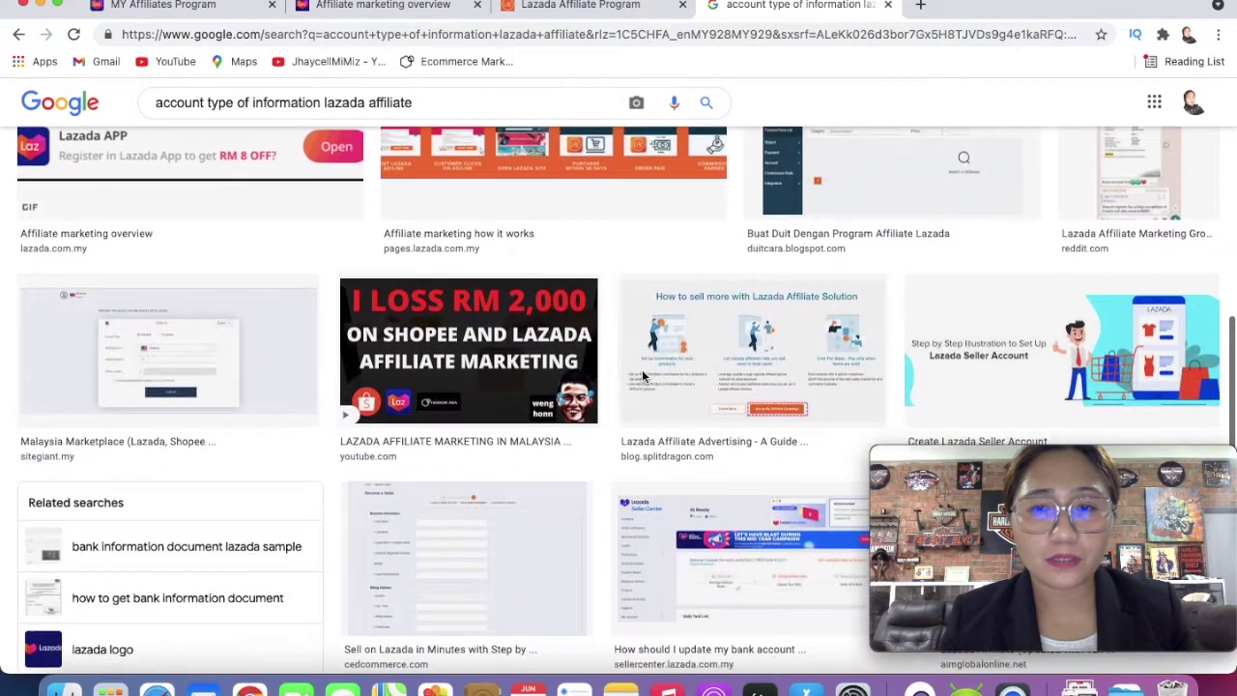
pyautogui.scroll(-4, 641, 375)
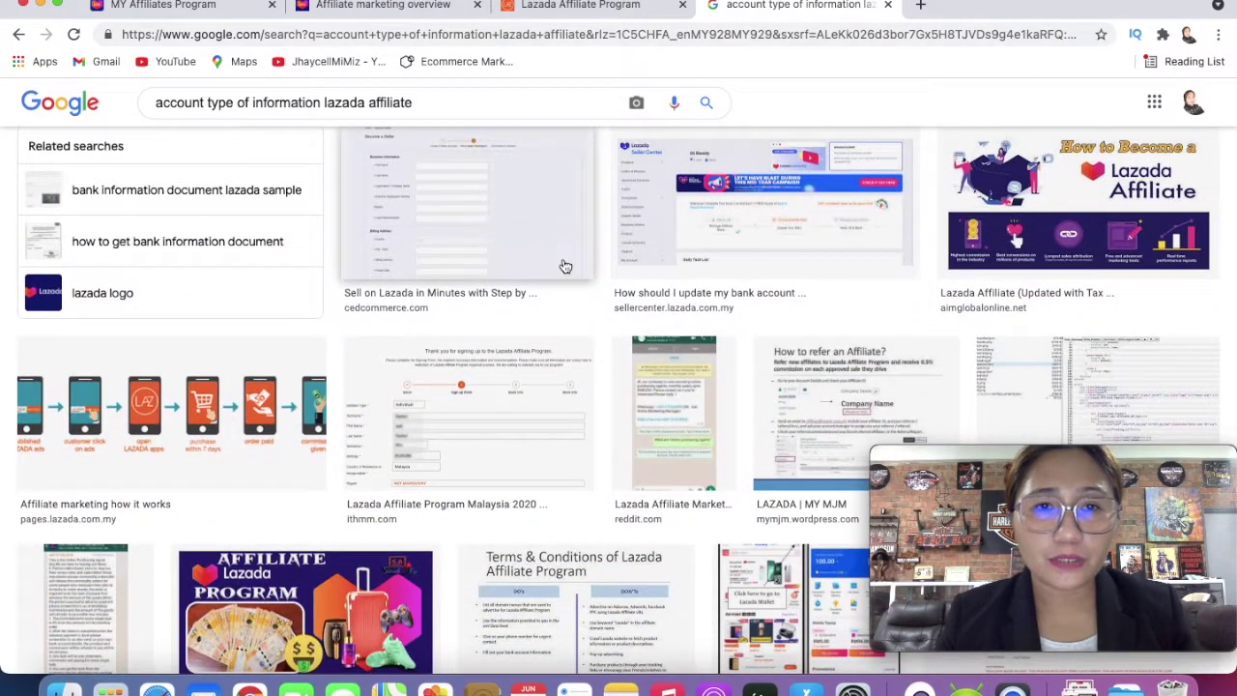
pyautogui.click(563, 267)
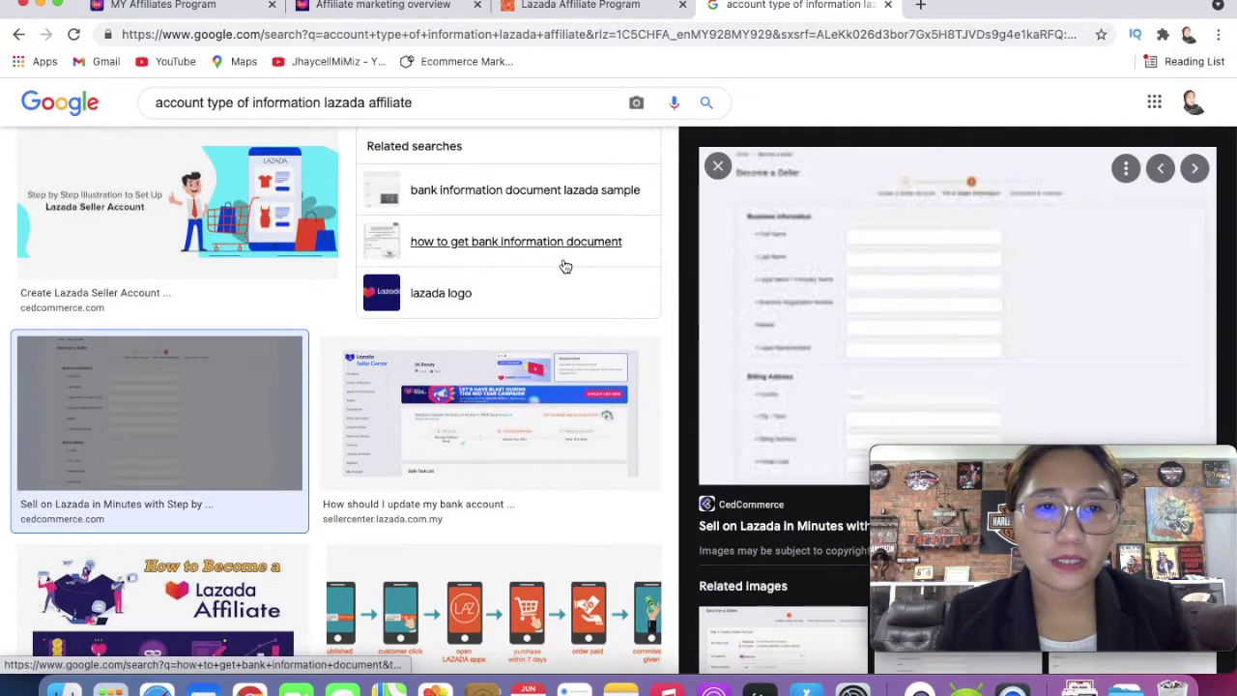
pyautogui.click(565, 266)
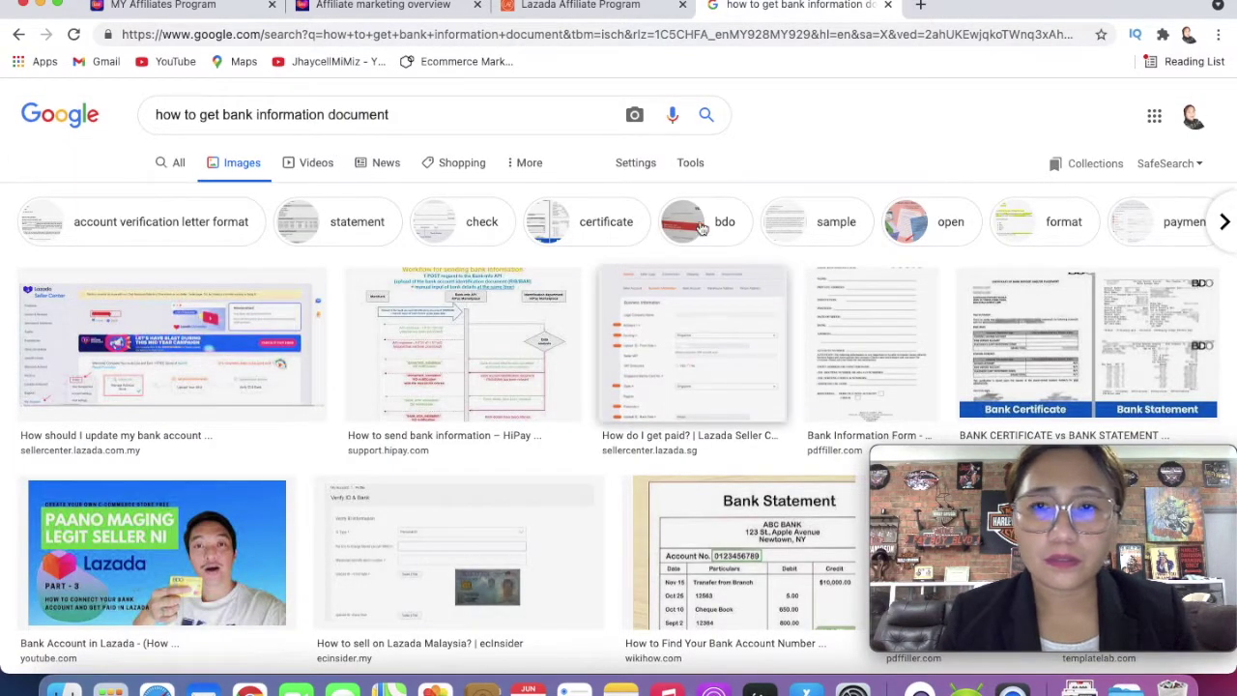
pyautogui.click(599, 7)
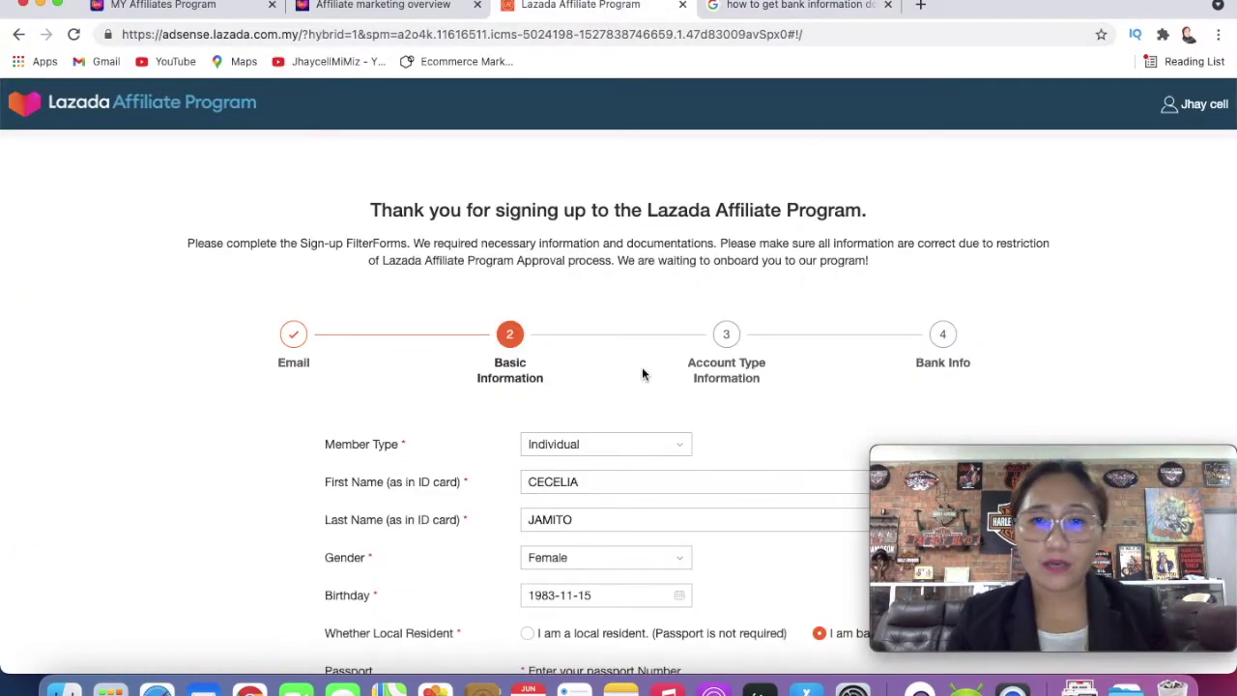
# Open the file chooser for the passport picture under Upload your passport, browsing the Downloads folder
pyautogui.scroll(-5, 659, 402)
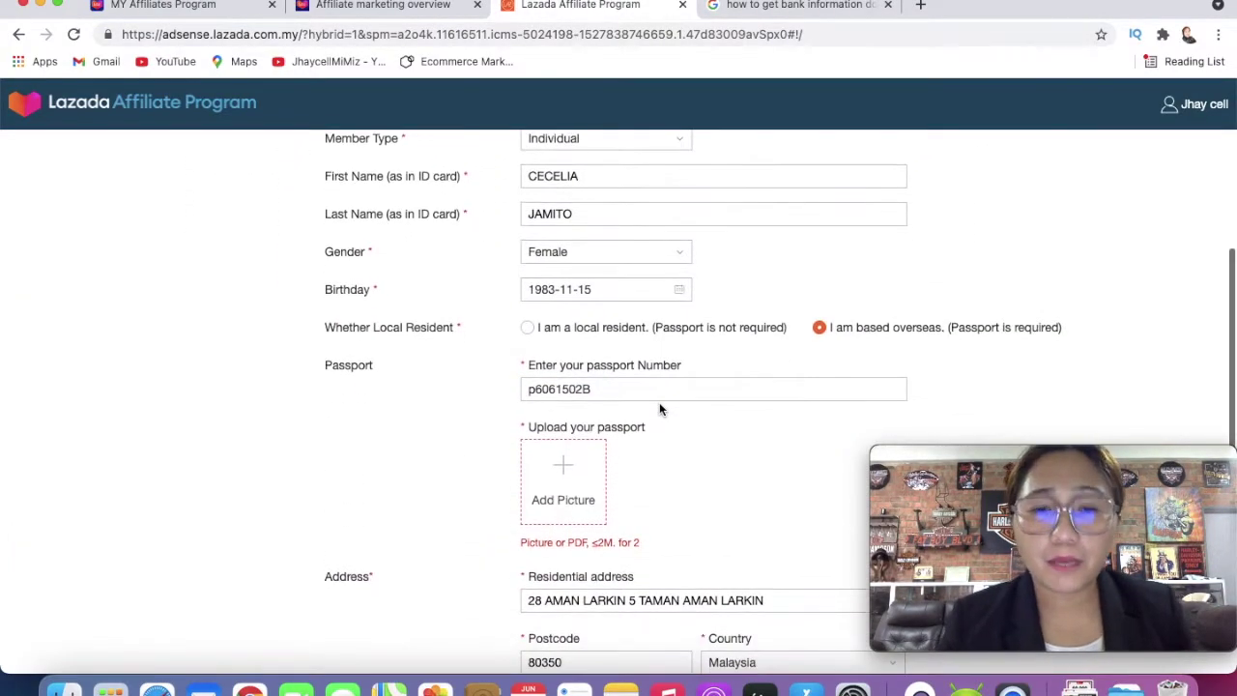
pyautogui.click(571, 484)
pyautogui.scroll(-20, 638, 390)
pyautogui.scroll(-10, 638, 391)
pyautogui.scroll(-3, 637, 390)
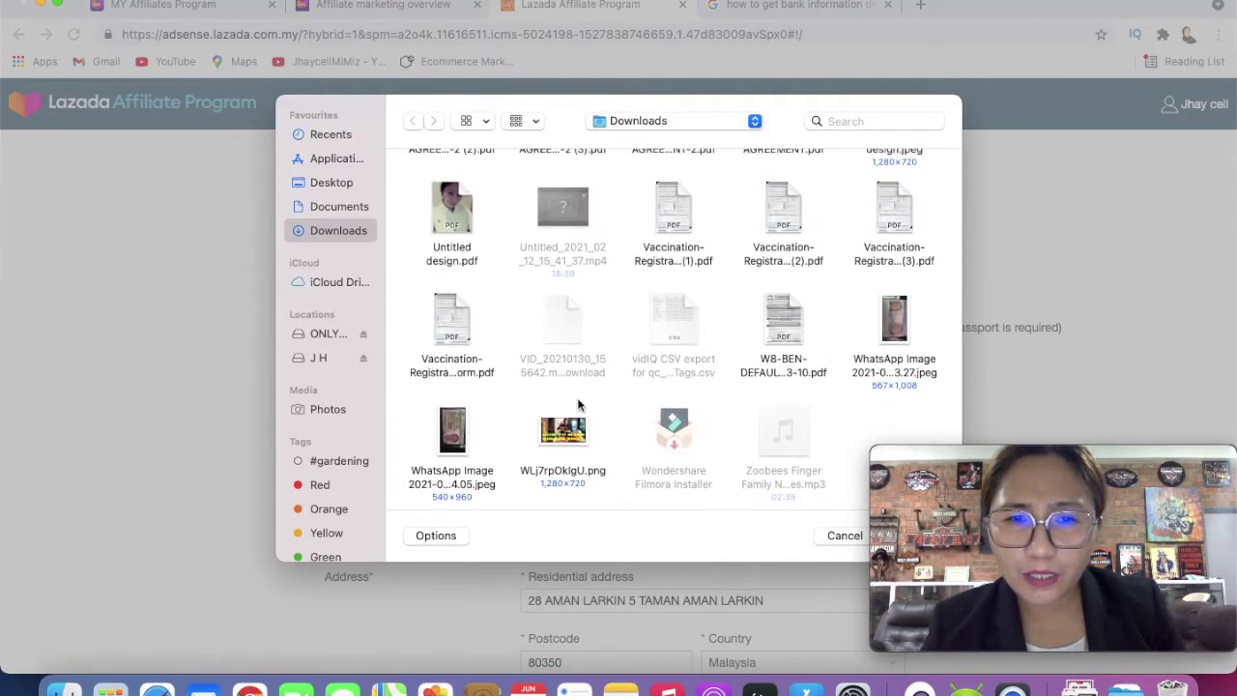
# Pick the WhatsApp image from Downloads and attach it as the passport picture
pyautogui.click(458, 419)
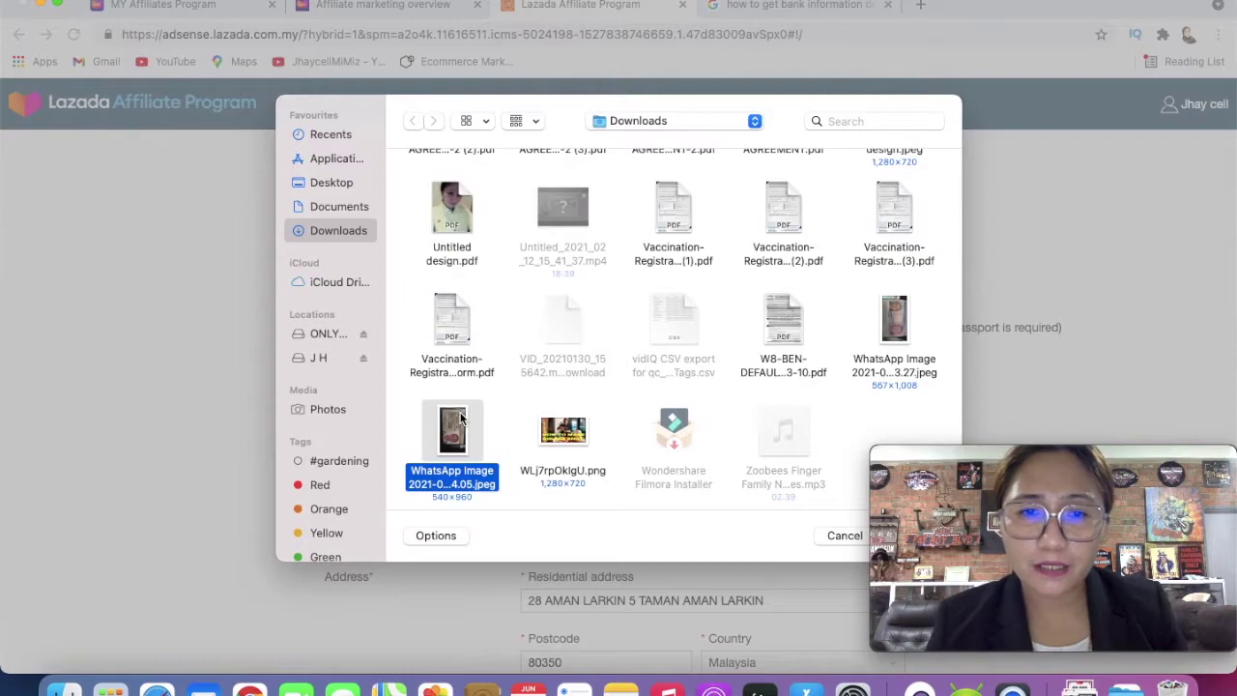
pyautogui.click(897, 414)
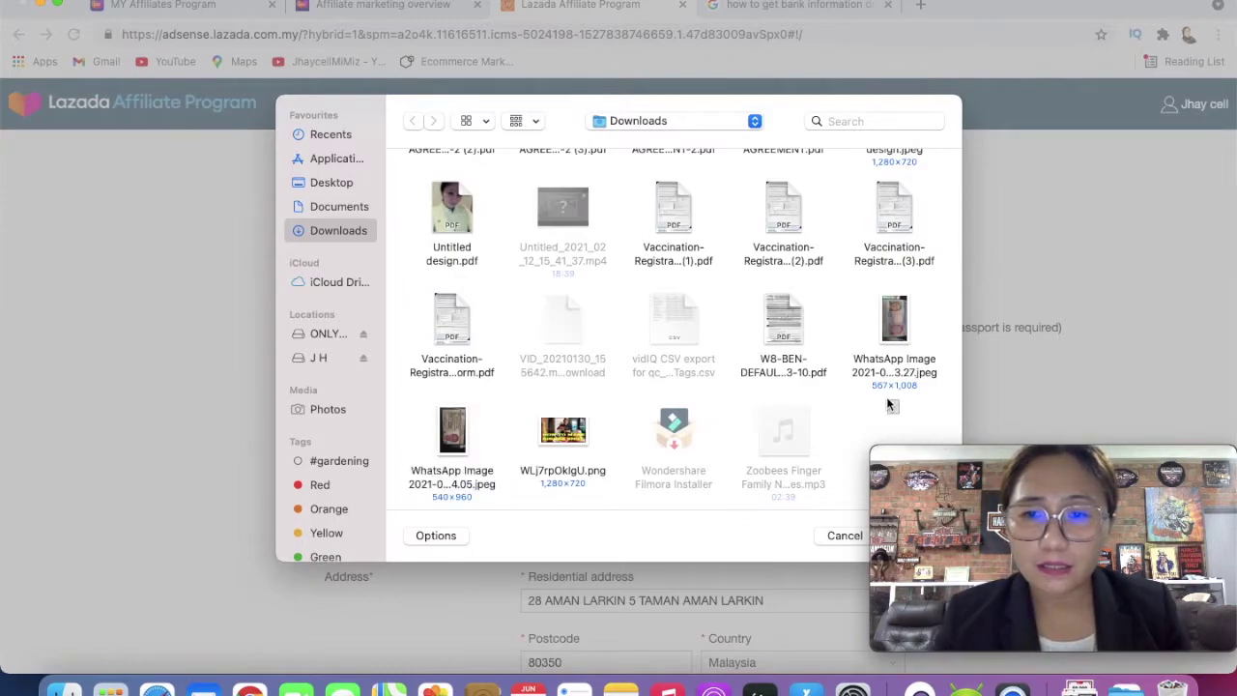
pyautogui.click(891, 377)
pyautogui.moveTo(894, 454)
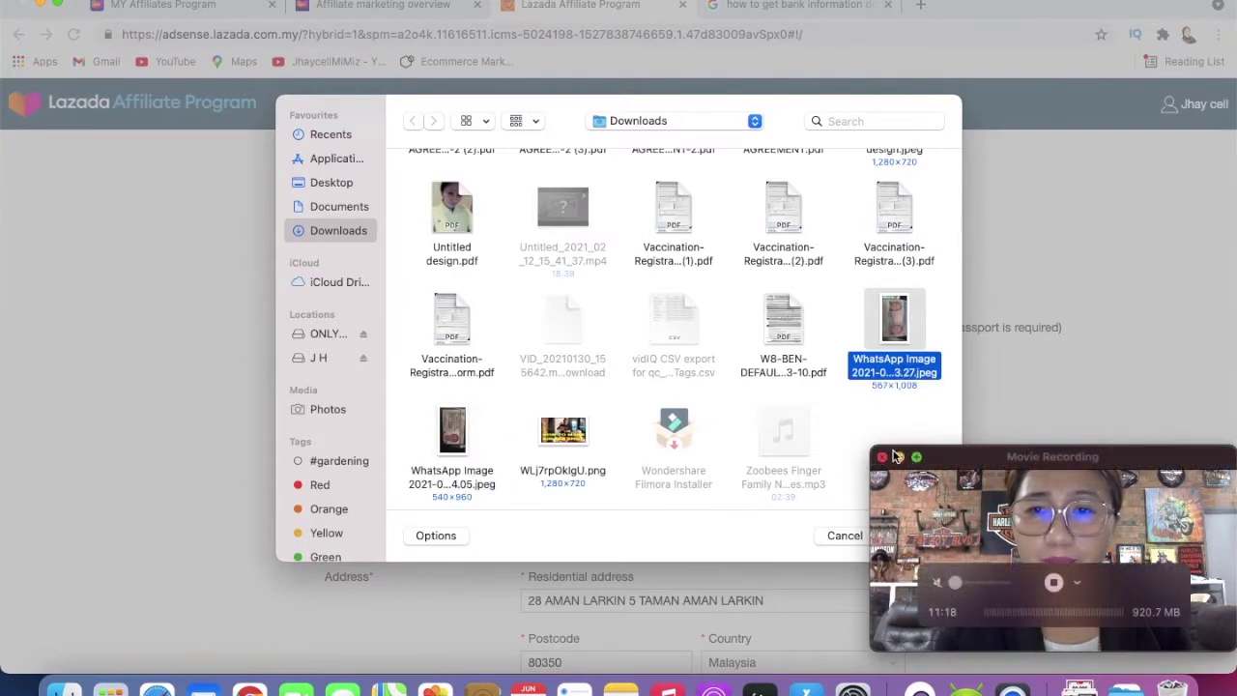
pyautogui.click(976, 508)
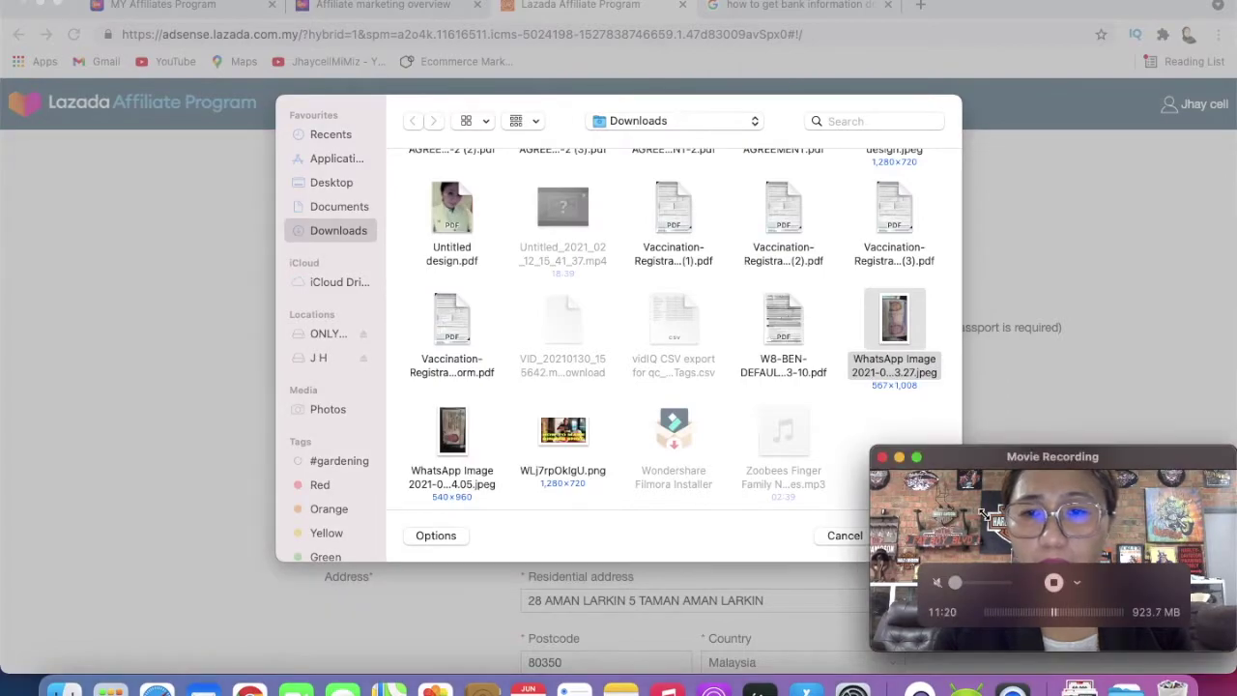
pyautogui.moveTo(975, 451); pyautogui.dragTo(972, 244)
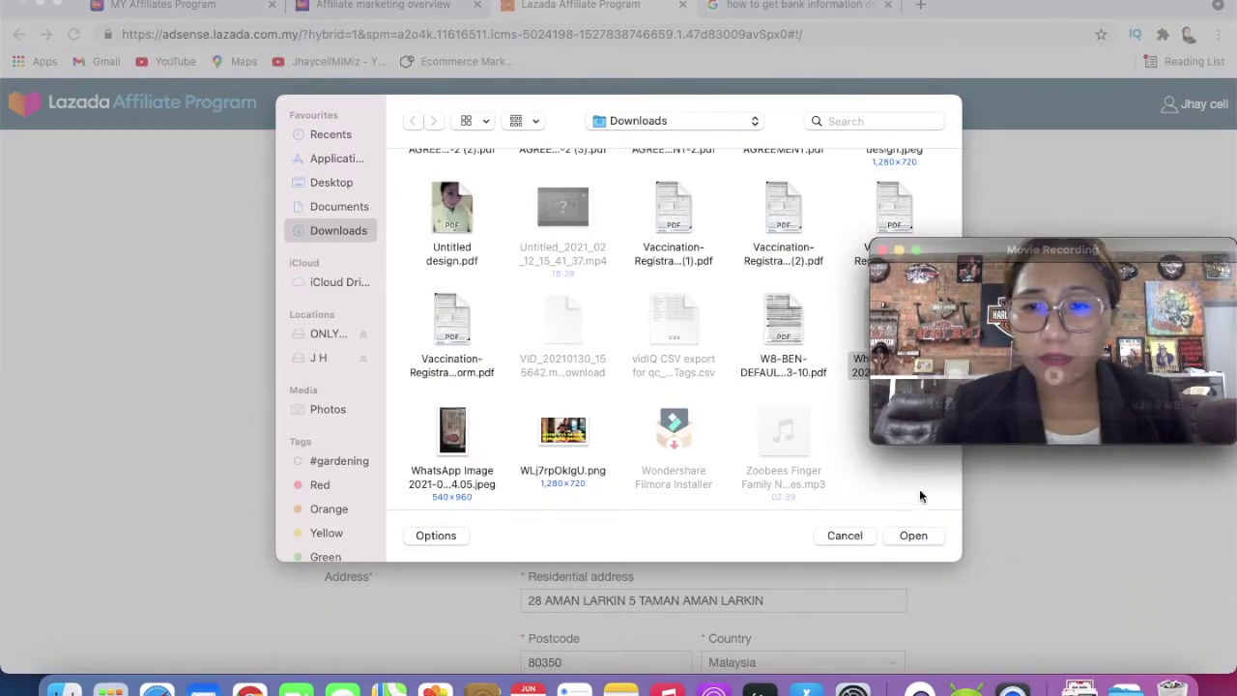
pyautogui.click(913, 536)
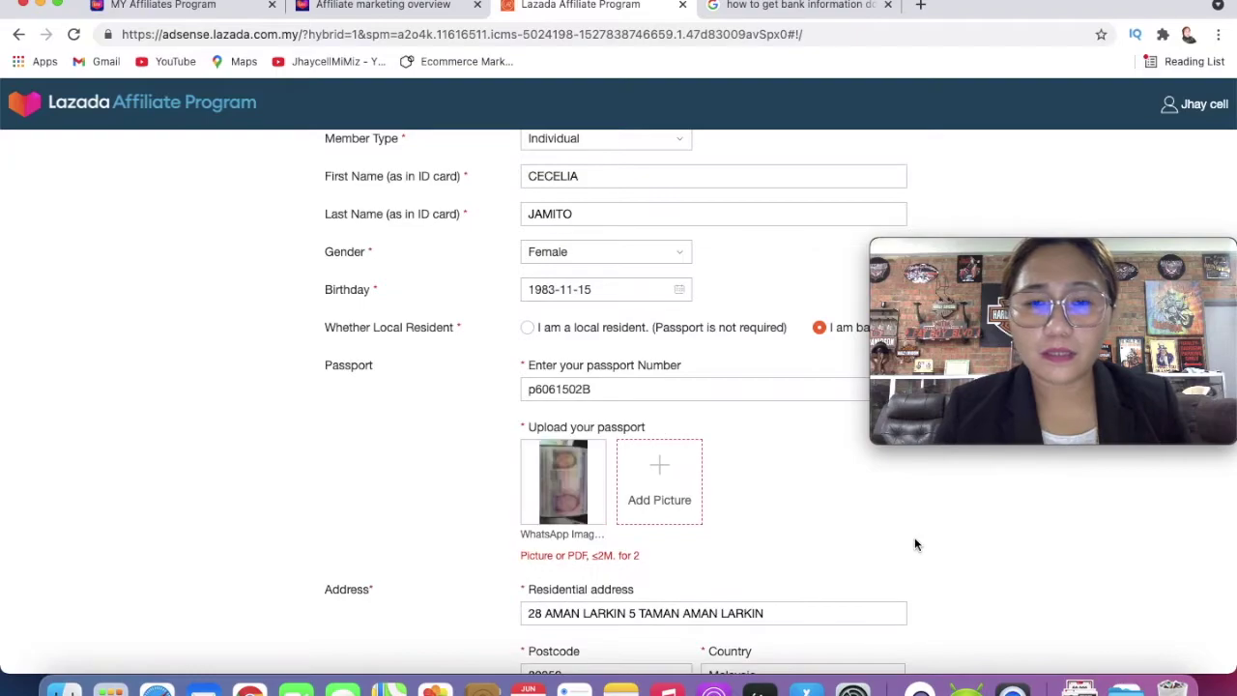
# Continue past Basic Information and scroll to the Account Type Information traffic source options
pyautogui.scroll(-5, 802, 521)
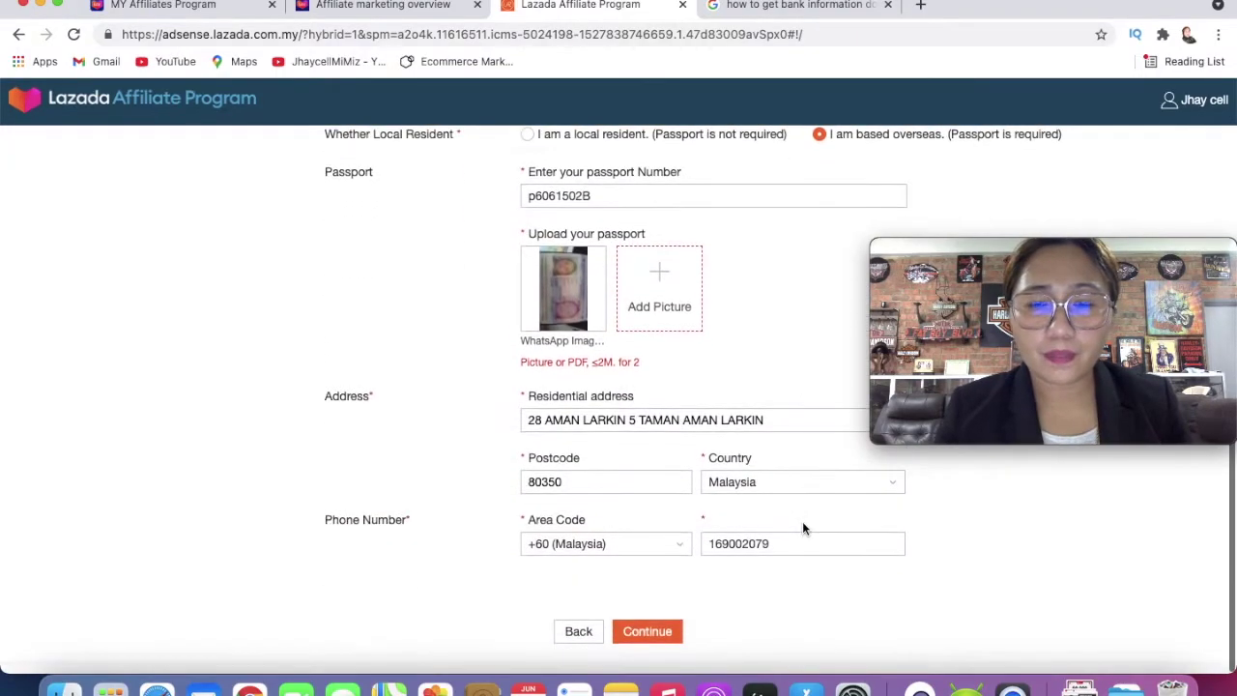
pyautogui.click(665, 637)
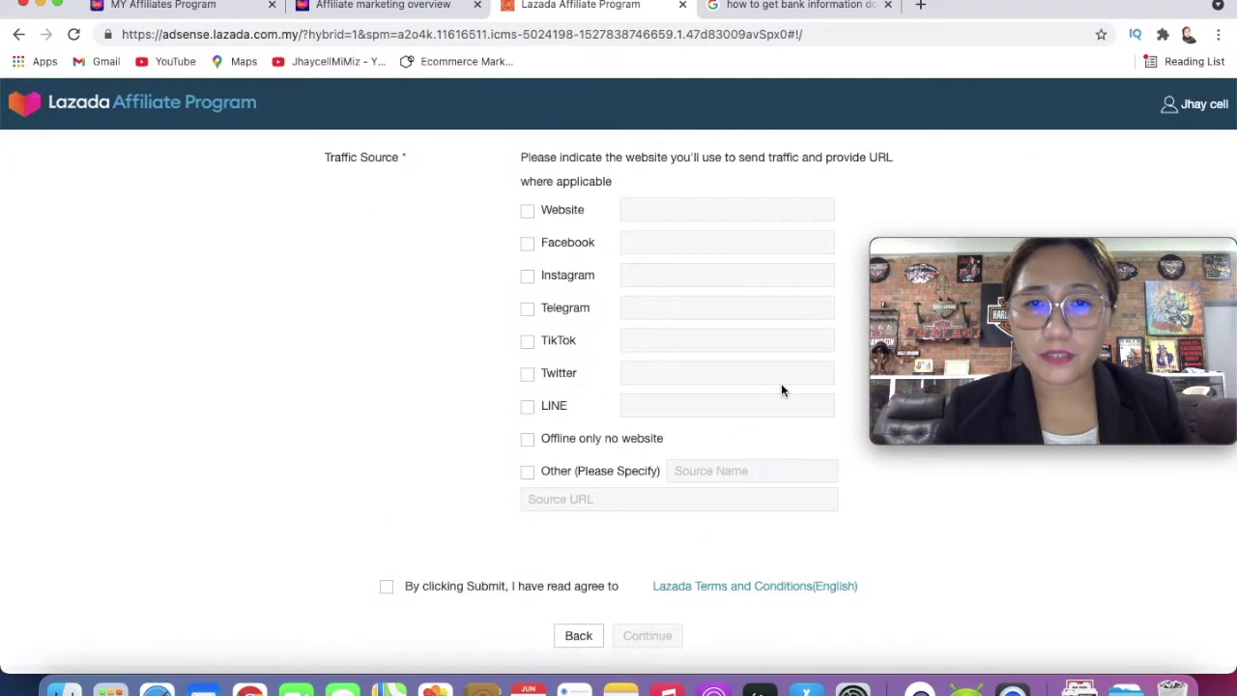
pyautogui.moveTo(918, 313); pyautogui.dragTo(918, 478)
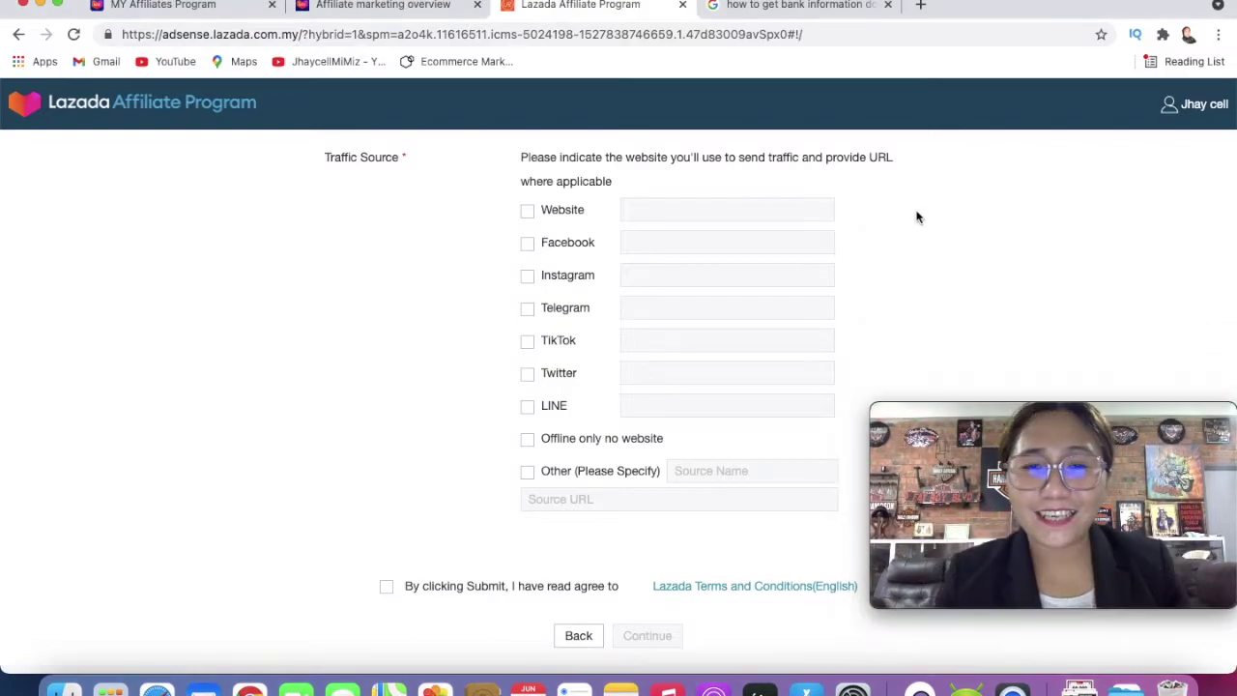
pyautogui.scroll(1, 869, 289)
pyautogui.scroll(5, 869, 289)
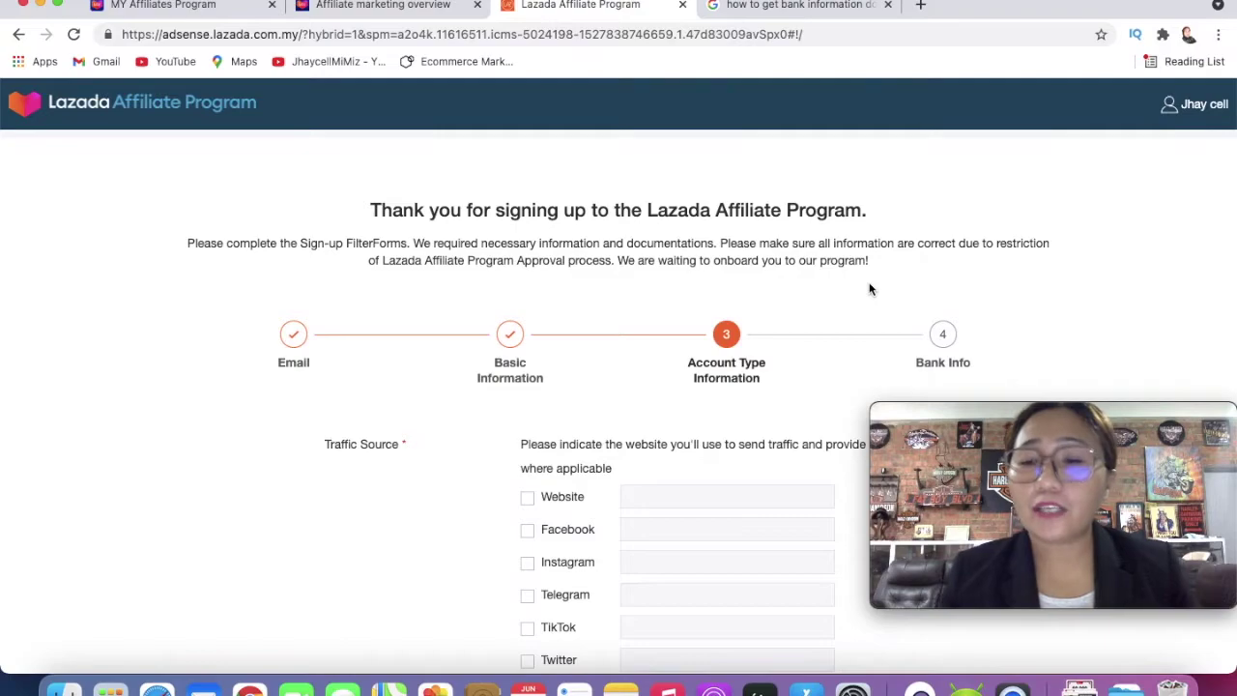
pyautogui.moveTo(975, 465); pyautogui.dragTo(974, 31)
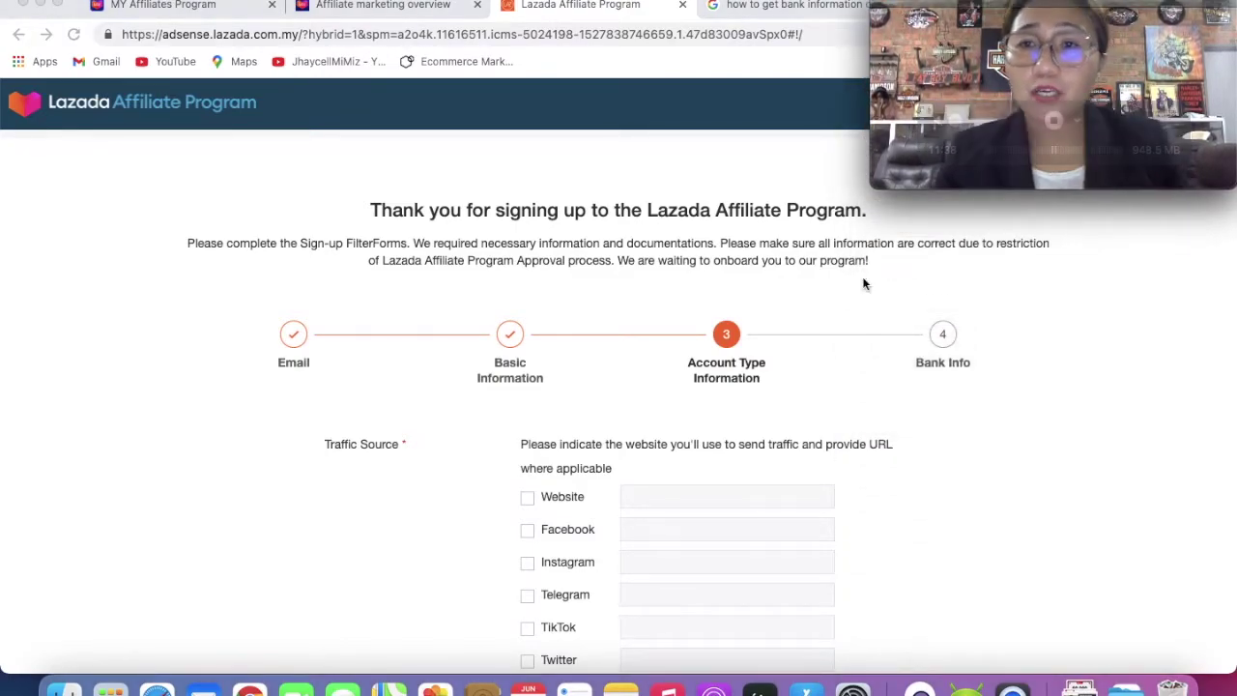